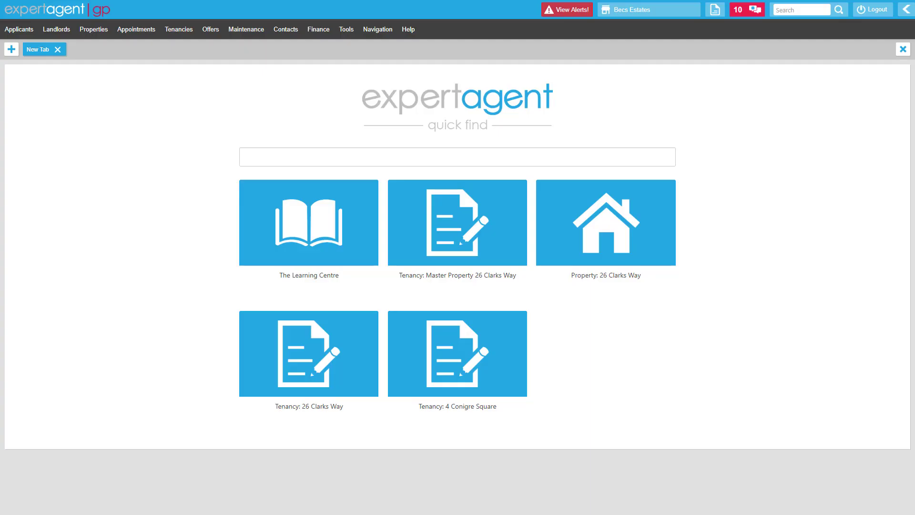
pyautogui.click(431, 211)
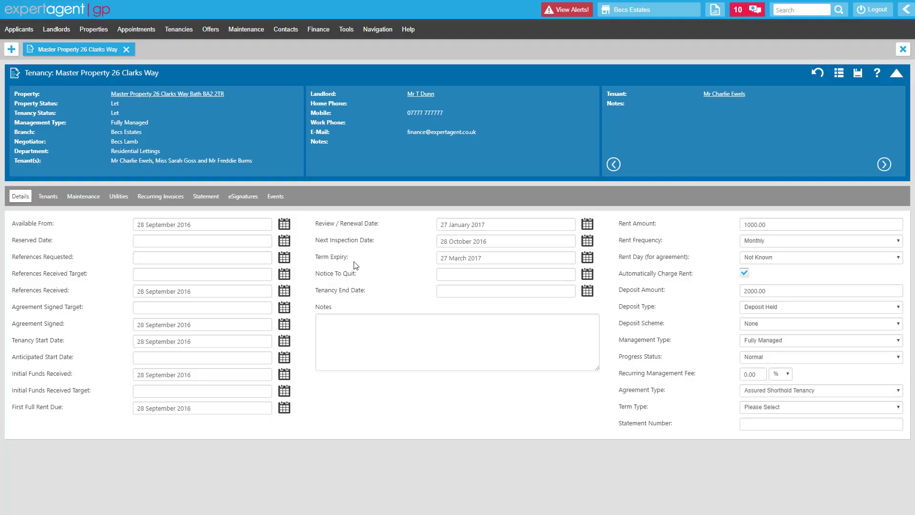
pyautogui.rightClick(354, 259)
pyautogui.moveTo(410, 482)
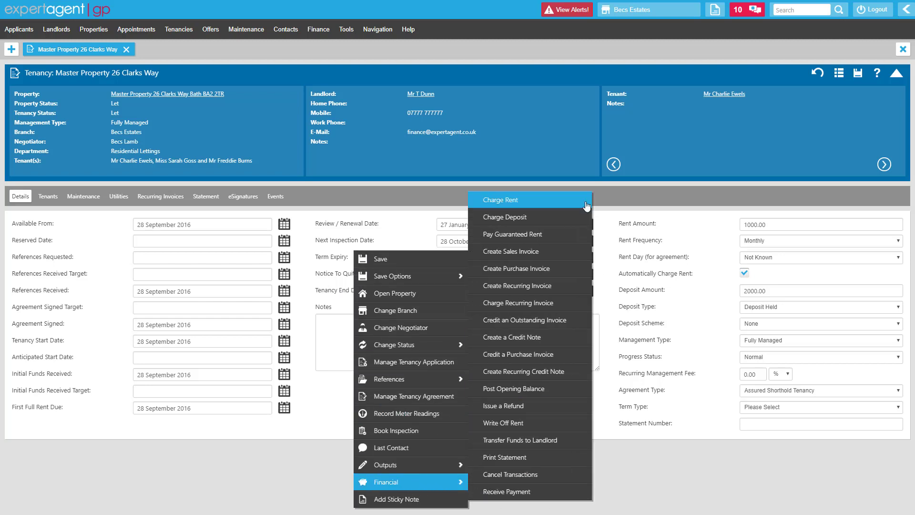
pyautogui.click(572, 217)
pyautogui.moveTo(399, 285); pyautogui.dragTo(513, 283)
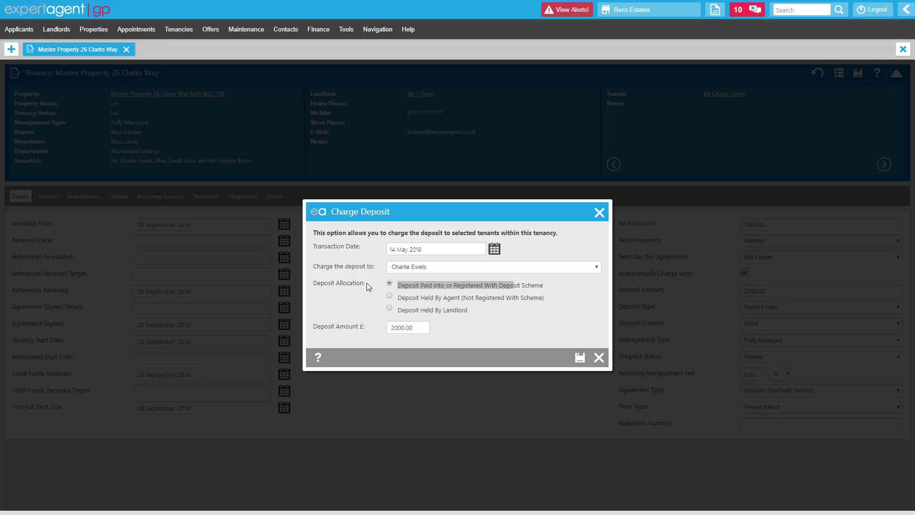
pyautogui.click(598, 214)
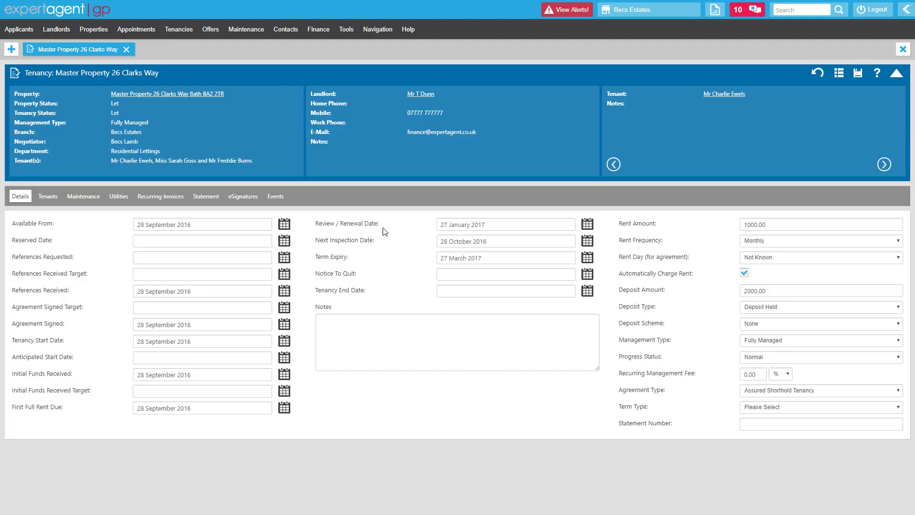
# Step: Close all open tabs and go to Finance > Manage Deposits
pyautogui.click(903, 49)
pyautogui.click(483, 78)
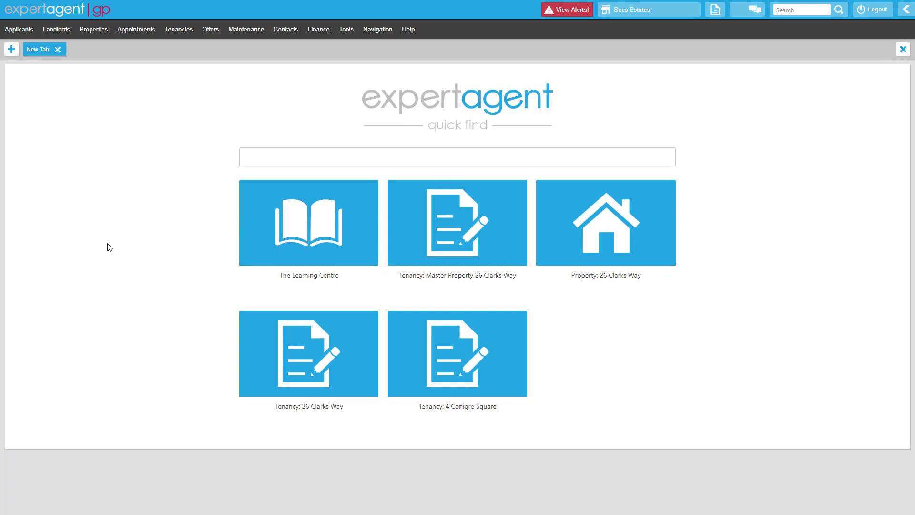
pyautogui.click(319, 30)
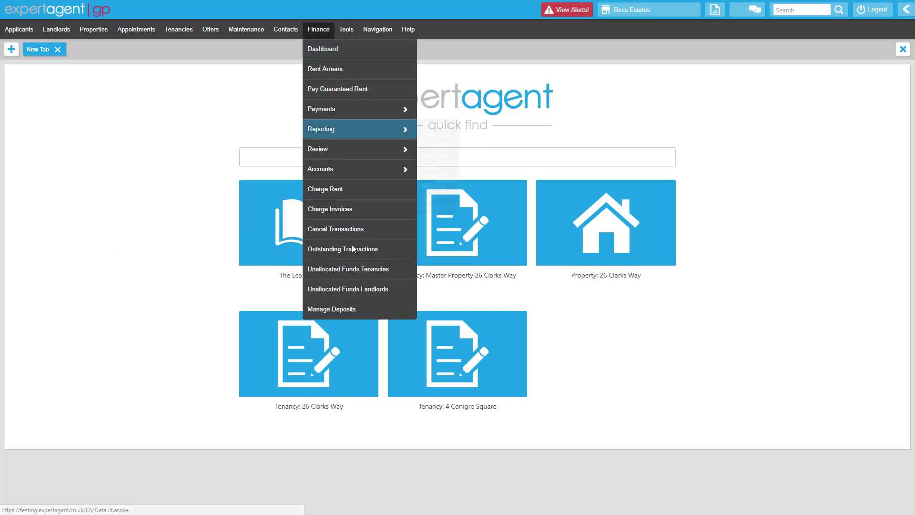
pyautogui.click(353, 310)
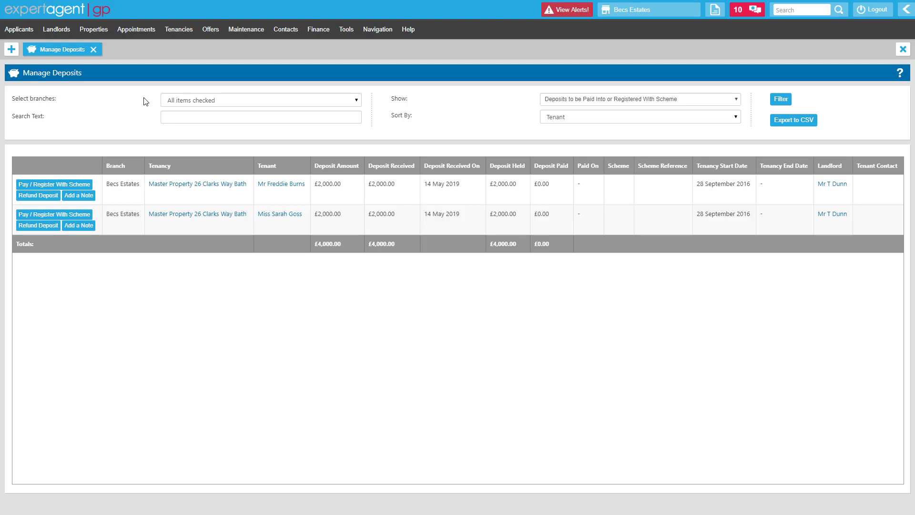
pyautogui.click(209, 118)
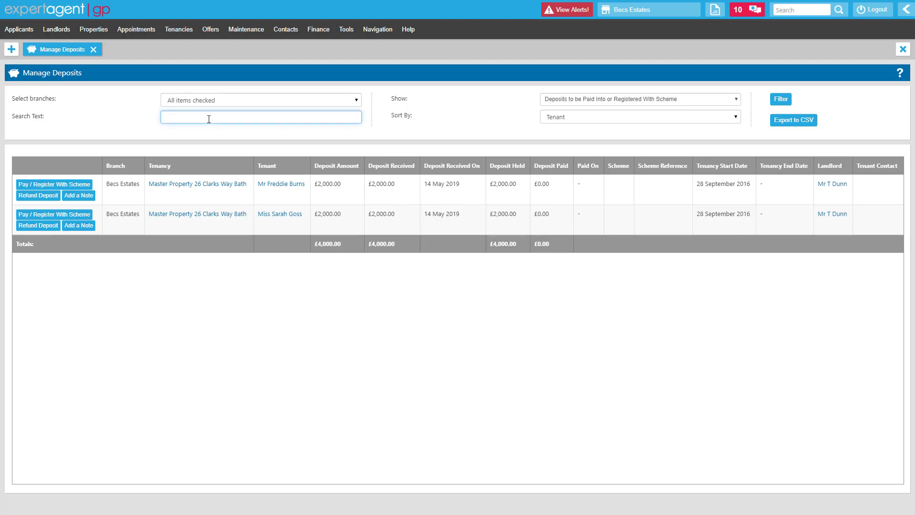
pyautogui.click(584, 117)
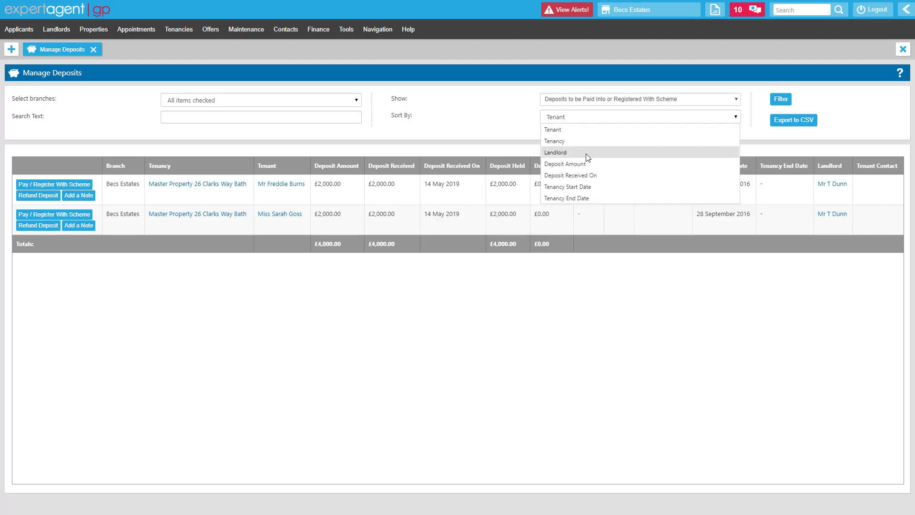
pyautogui.click(471, 126)
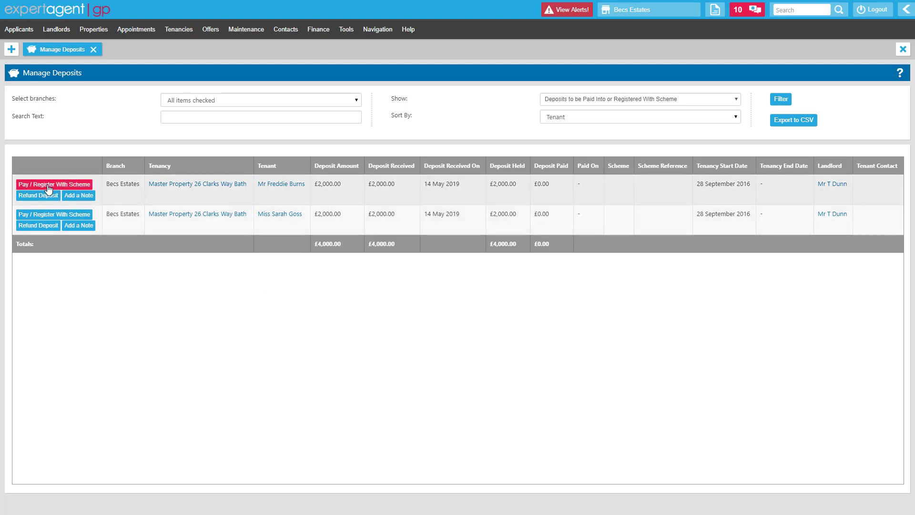
# Step: Open Pay / Register With Scheme for the first £2,000.00 deposit and select Registered Deposit With Scheme
pyautogui.click(48, 186)
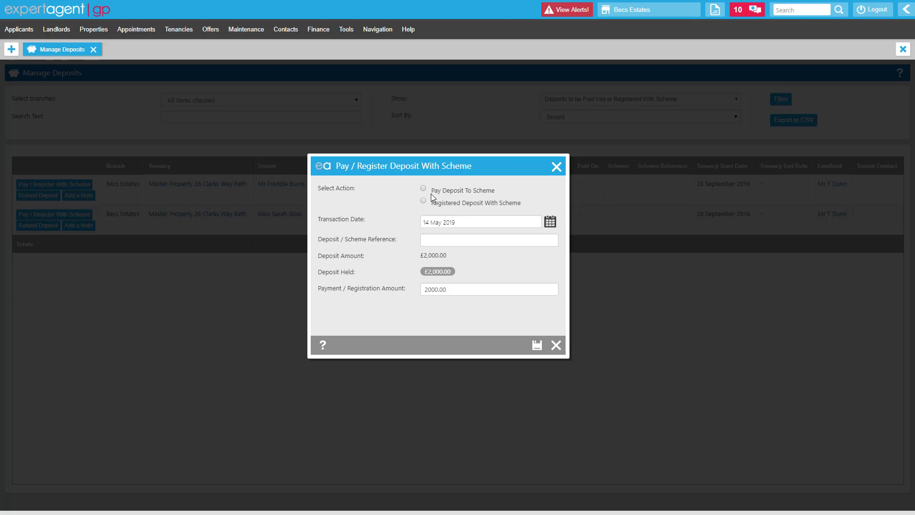
pyautogui.moveTo(431, 191); pyautogui.dragTo(494, 195)
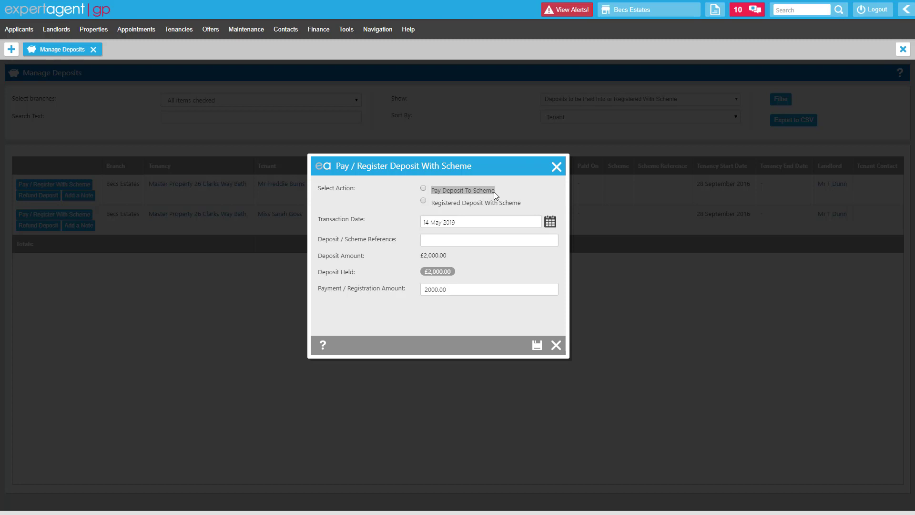
pyautogui.click(443, 206)
pyautogui.moveTo(435, 205); pyautogui.dragTo(501, 205)
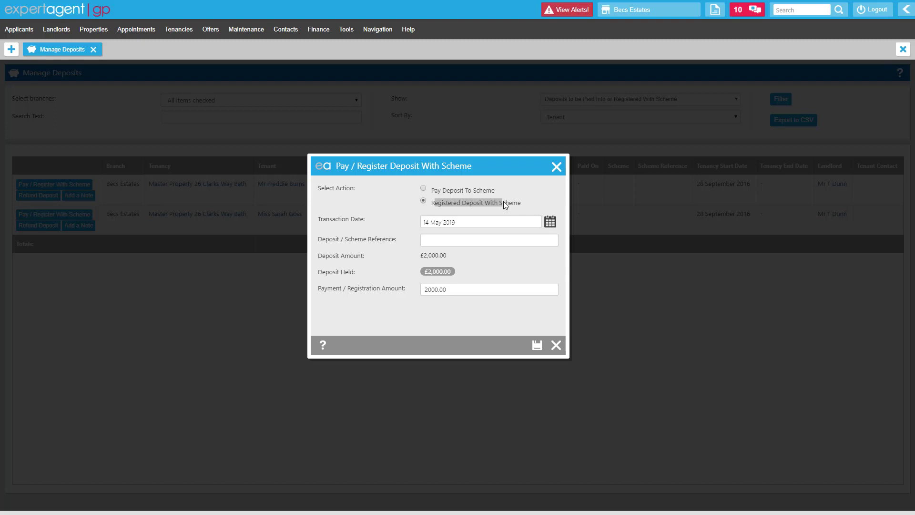
# Step: Pay the deposit to the scheme with its scheme reference and amount 2000.00, then save
pyautogui.click(486, 191)
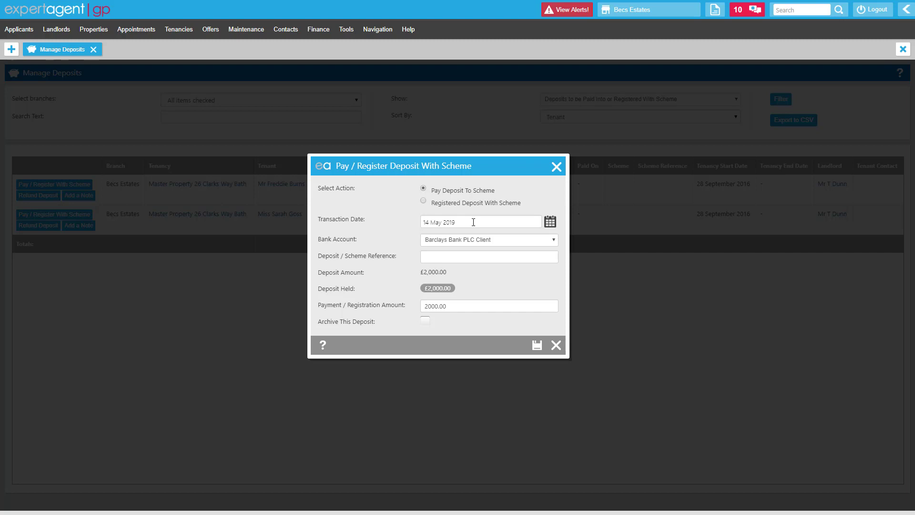
pyautogui.click(497, 256)
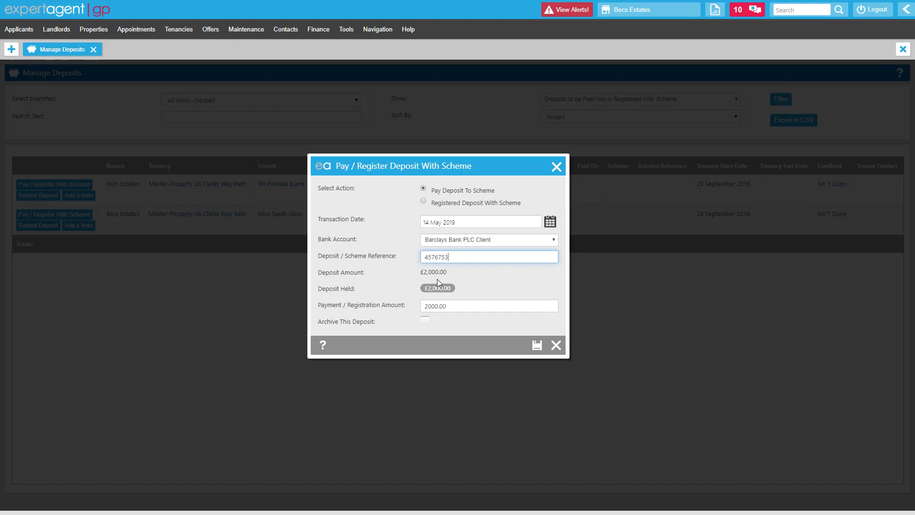
pyautogui.press('Tab')
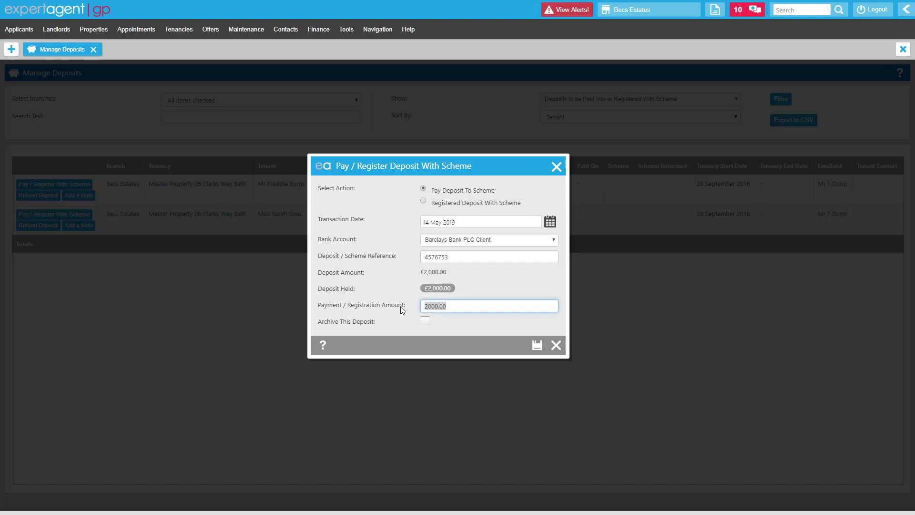
pyautogui.click(486, 297)
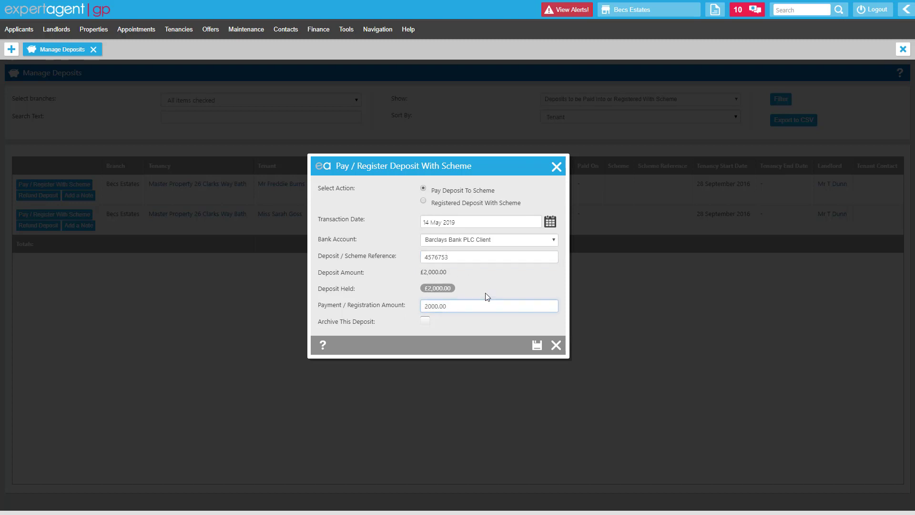
pyautogui.click(537, 346)
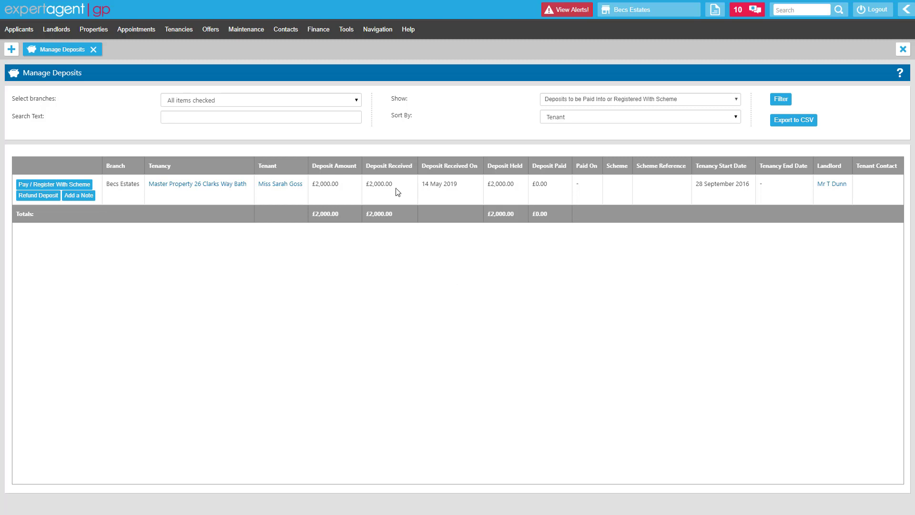
# Step: In a new tab, run the Payments To Make report for payments authorised from 14 May 2019
pyautogui.click(13, 51)
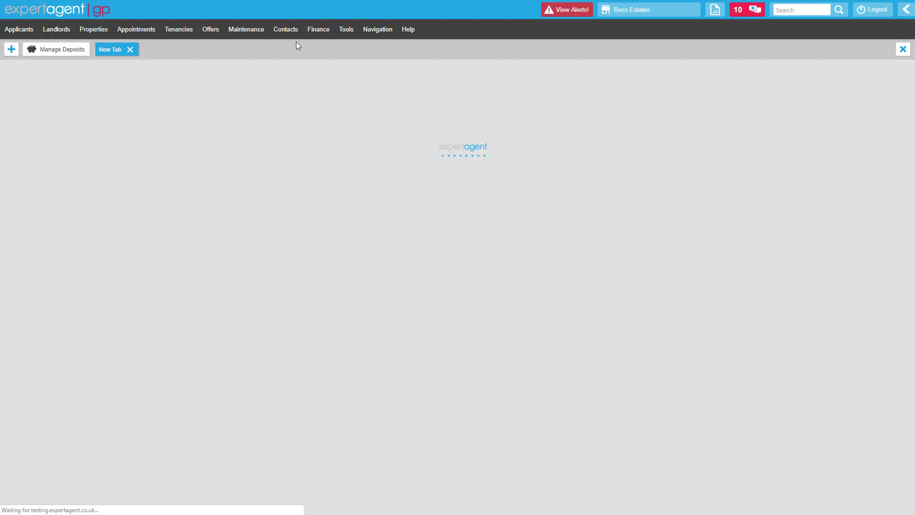
pyautogui.click(318, 29)
pyautogui.moveTo(410, 109)
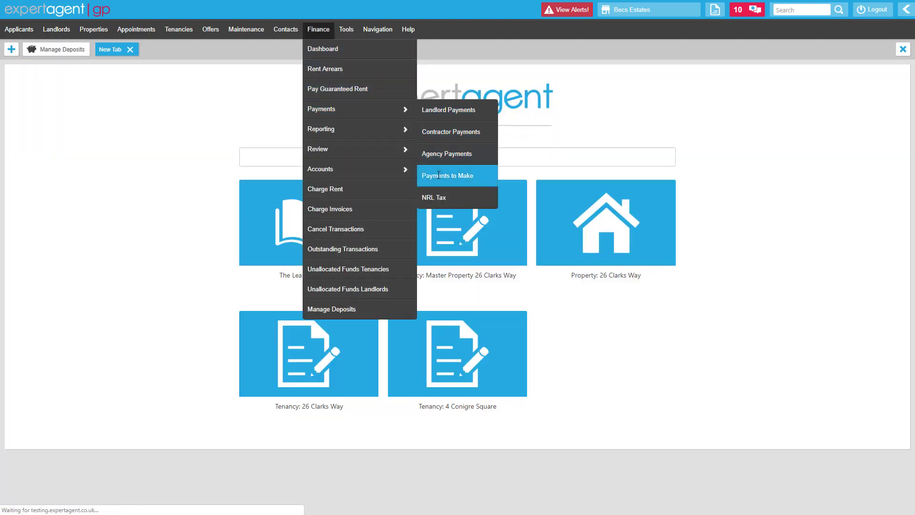
pyautogui.click(447, 175)
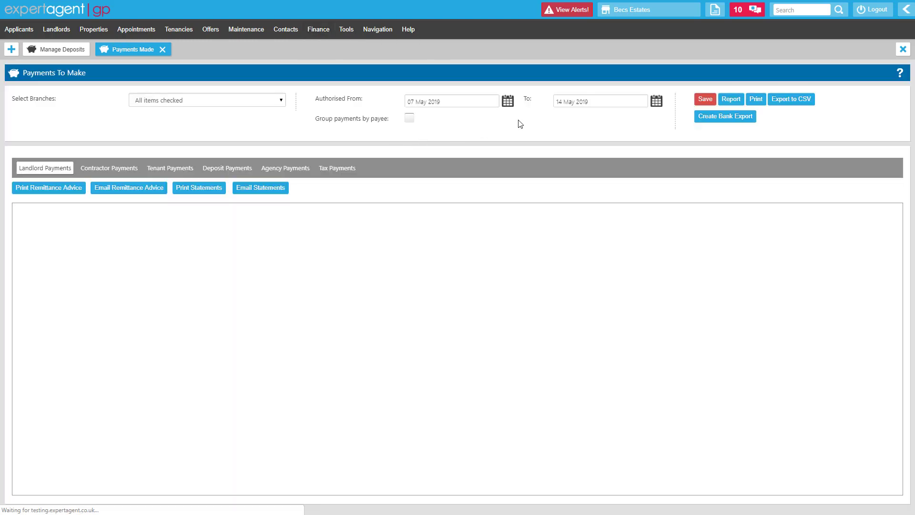
pyautogui.click(505, 105)
pyautogui.click(392, 188)
pyautogui.click(733, 99)
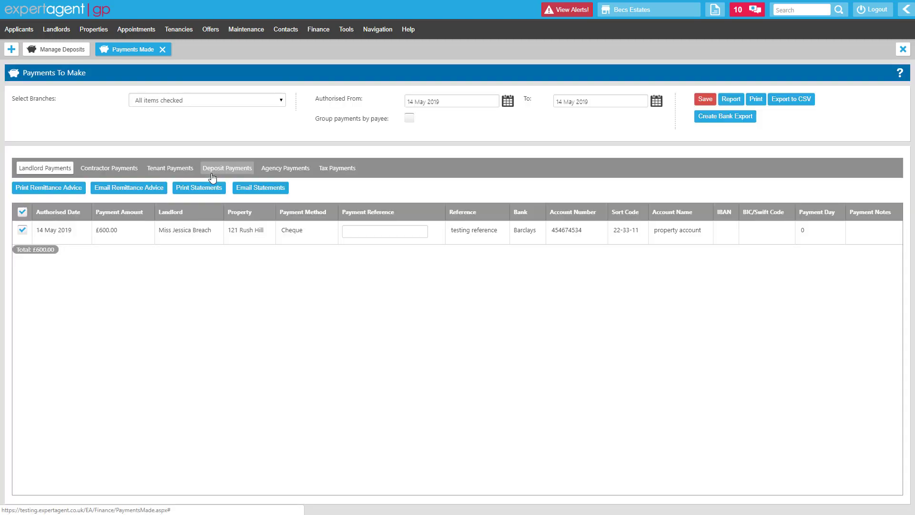
# Step: Review the £2,000.00 entry under Deposit Payments, then return to the Manage Deposits tab
pyautogui.click(213, 171)
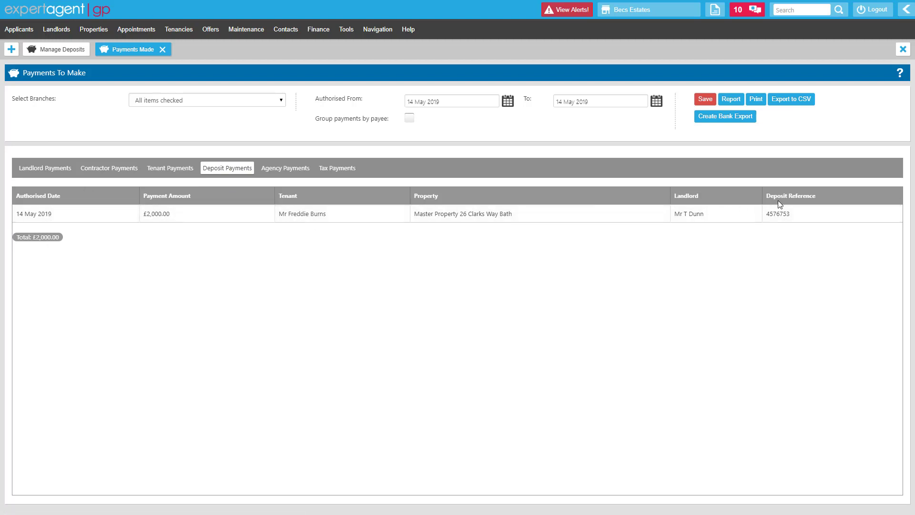
pyautogui.click(555, 273)
pyautogui.click(69, 49)
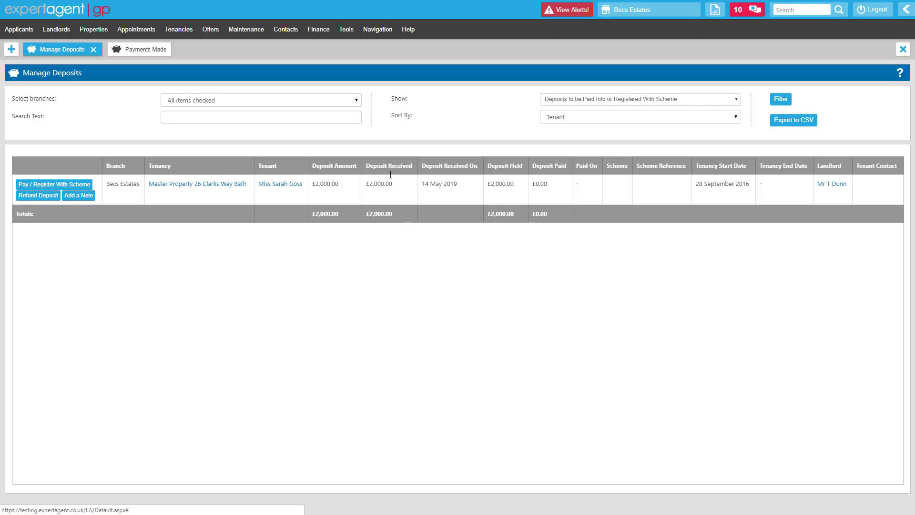
pyautogui.click(549, 102)
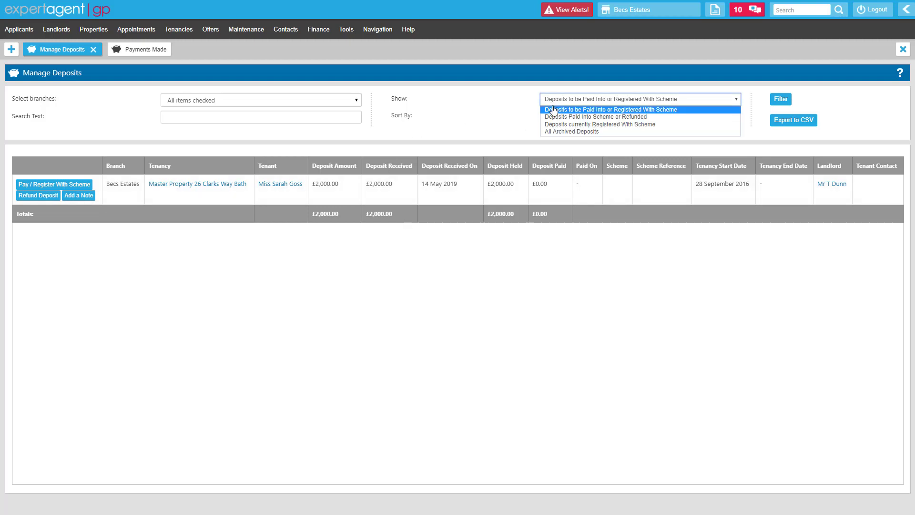
pyautogui.click(553, 117)
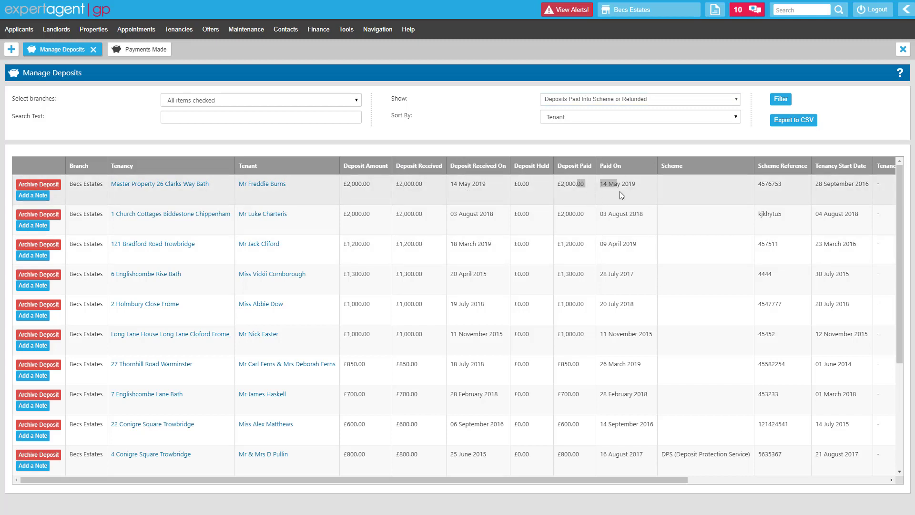
pyautogui.scroll(-3, 585, 254)
pyautogui.scroll(-1, 585, 253)
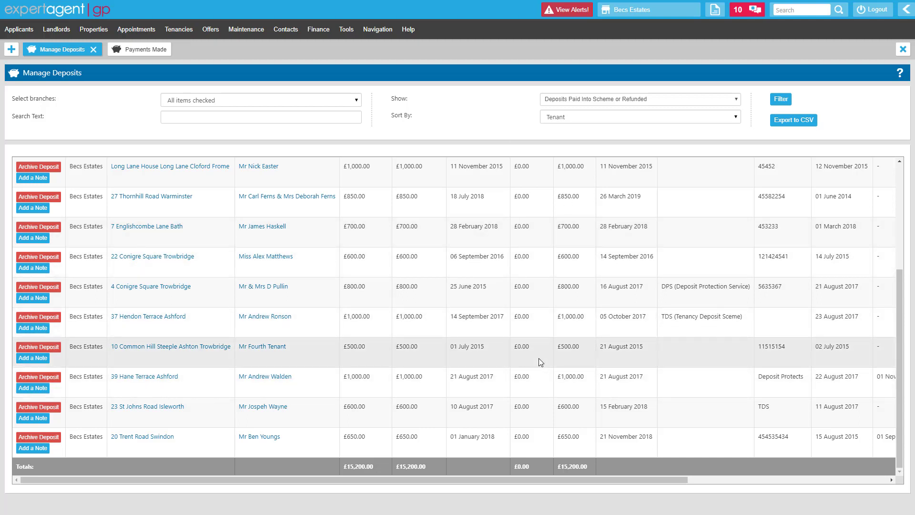
pyautogui.click(624, 104)
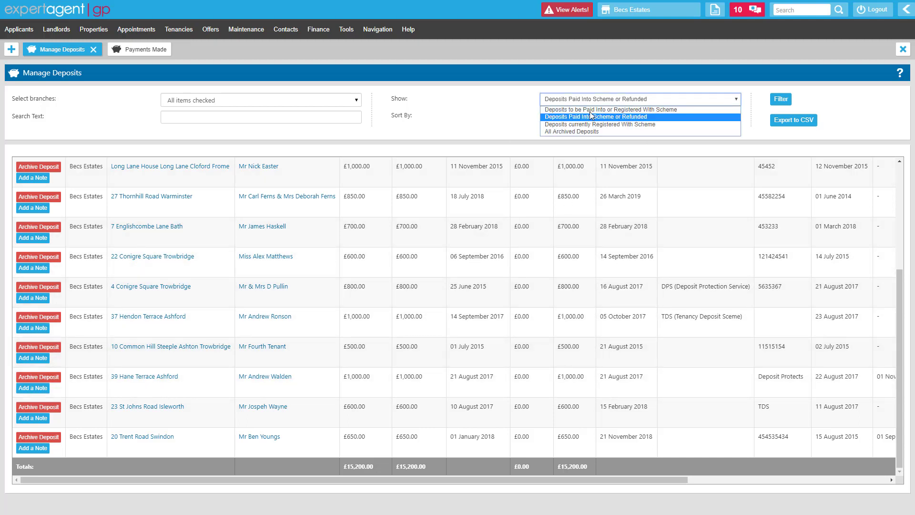
pyautogui.click(570, 112)
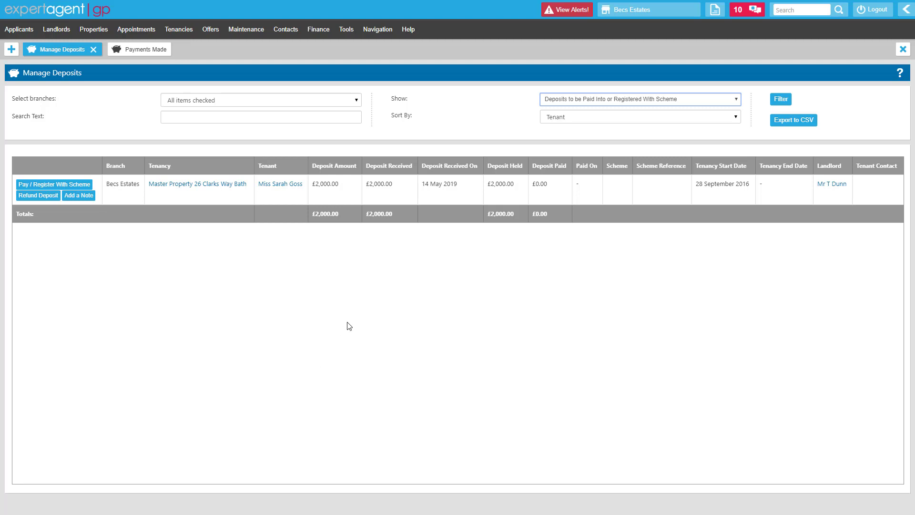
# Step: Register the remaining £2,000.00 Clarks Way deposit with the scheme, entering its scheme reference, and save
pyautogui.click(55, 187)
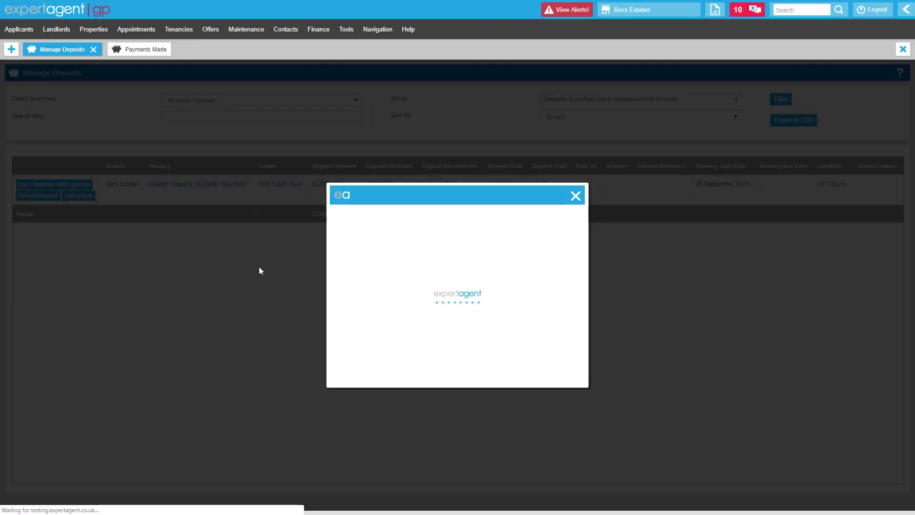
pyautogui.click(458, 234)
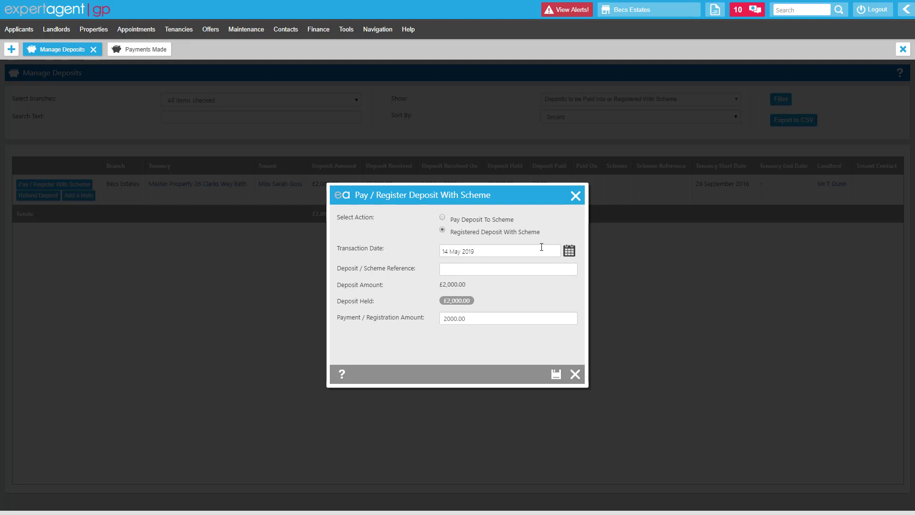
pyautogui.click(499, 270)
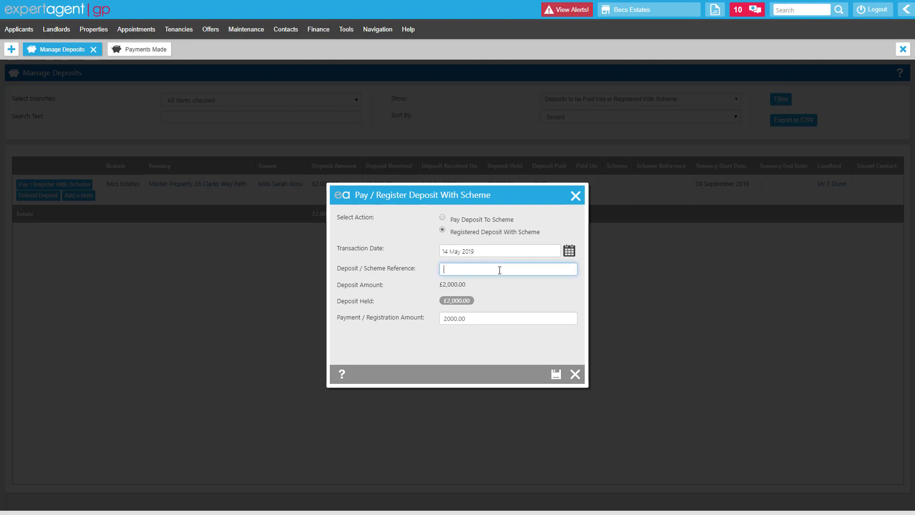
pyautogui.click(556, 374)
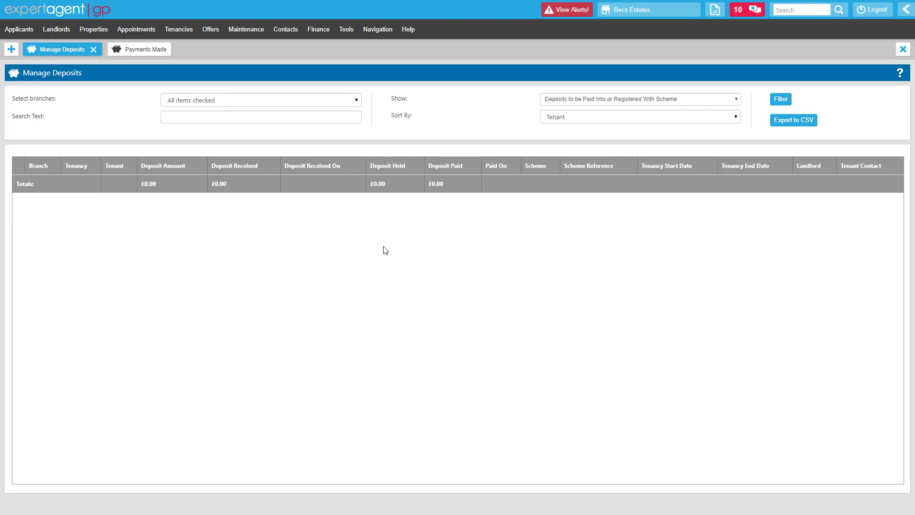
# Step: Filter Manage Deposits to 'Deposits currently Registered With Scheme' and review the seven deposits listed
pyautogui.click(555, 99)
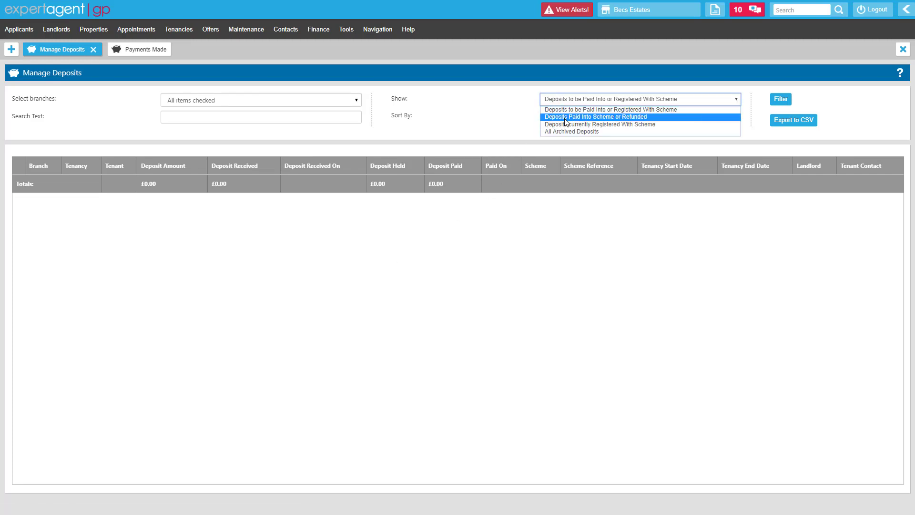
pyautogui.click(635, 125)
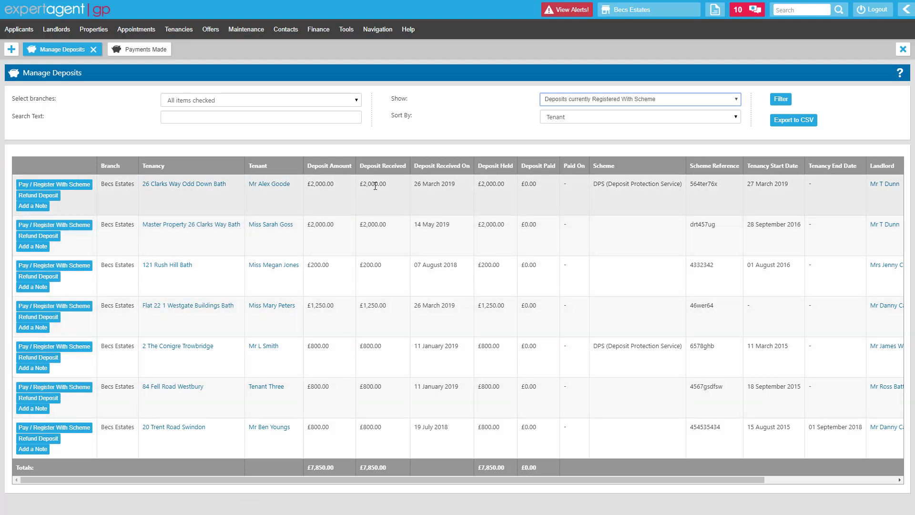
pyautogui.click(427, 186)
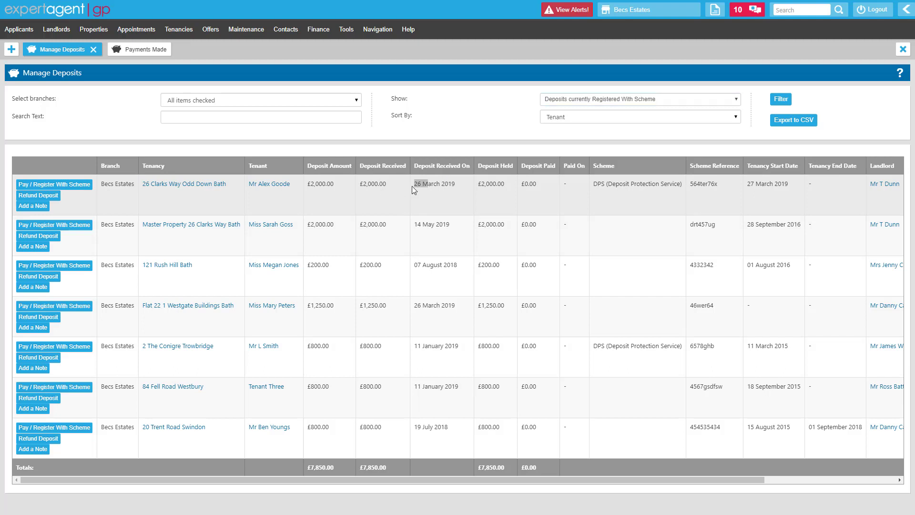
pyautogui.moveTo(717, 184); pyautogui.dragTo(694, 183)
pyautogui.click(719, 184)
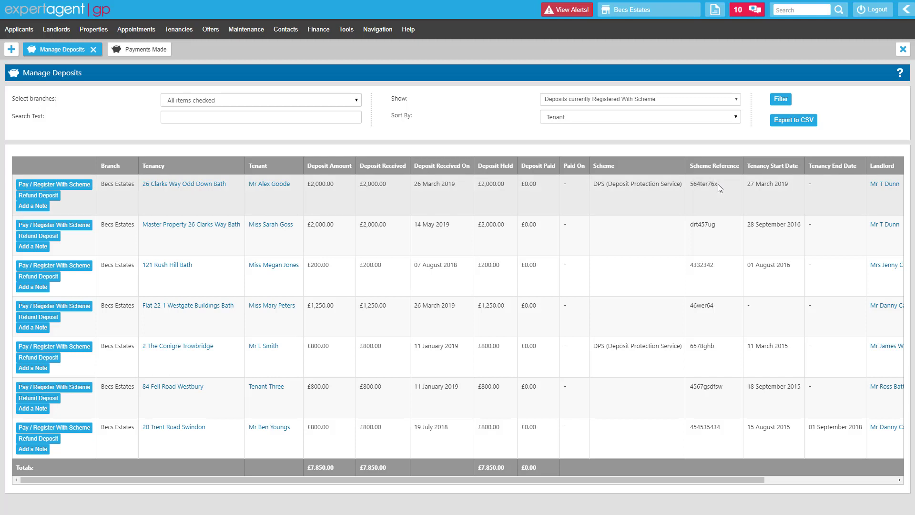
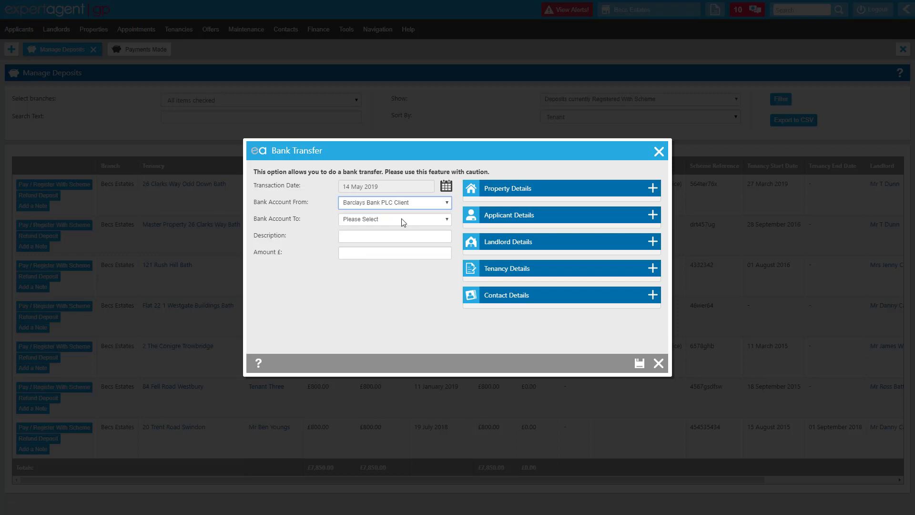
# Step: Send a £2000 'deposit transfer' to the Barclays Bank PLC Deposits account
pyautogui.click(403, 220)
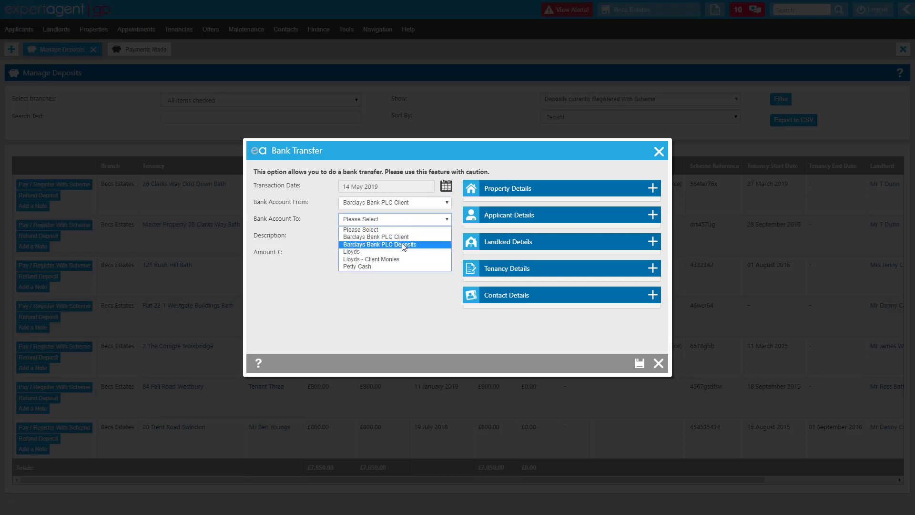
pyautogui.click(396, 244)
pyautogui.click(386, 239)
pyautogui.write('deposit transfer')
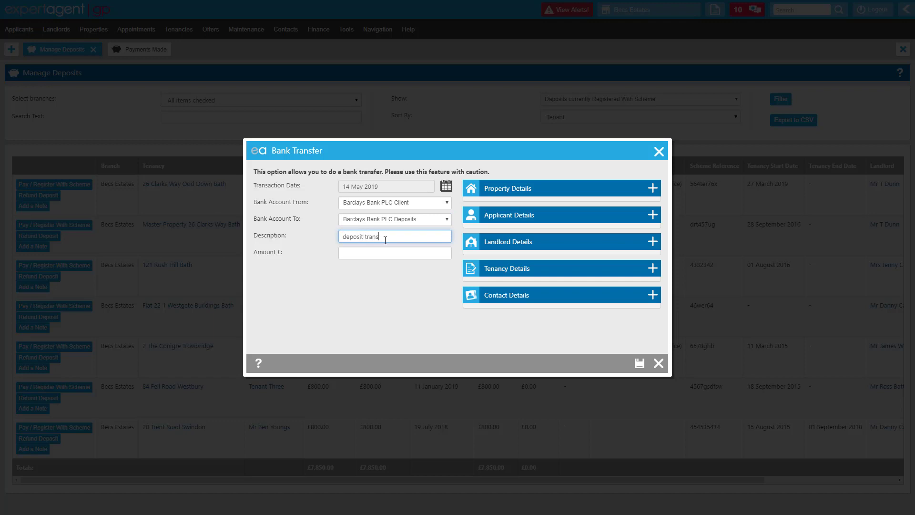
pyautogui.click(386, 249)
pyautogui.write('2000')
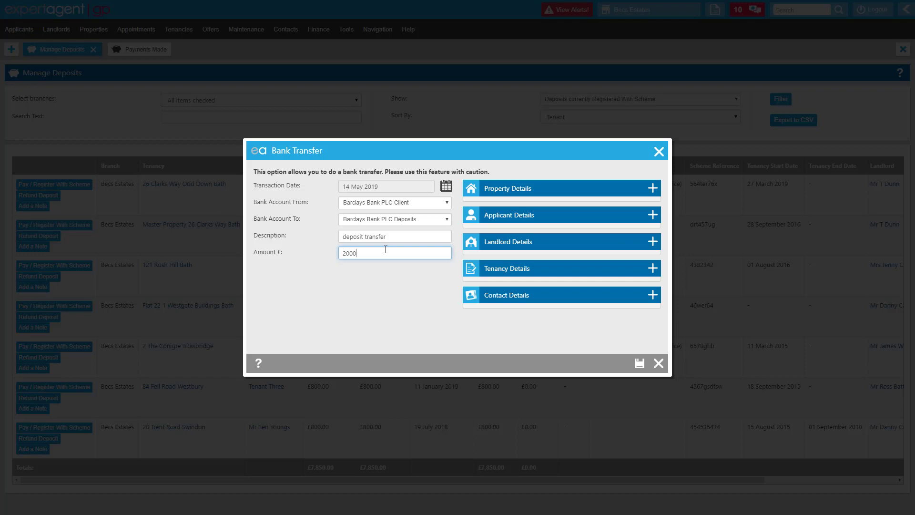
pyautogui.click(653, 268)
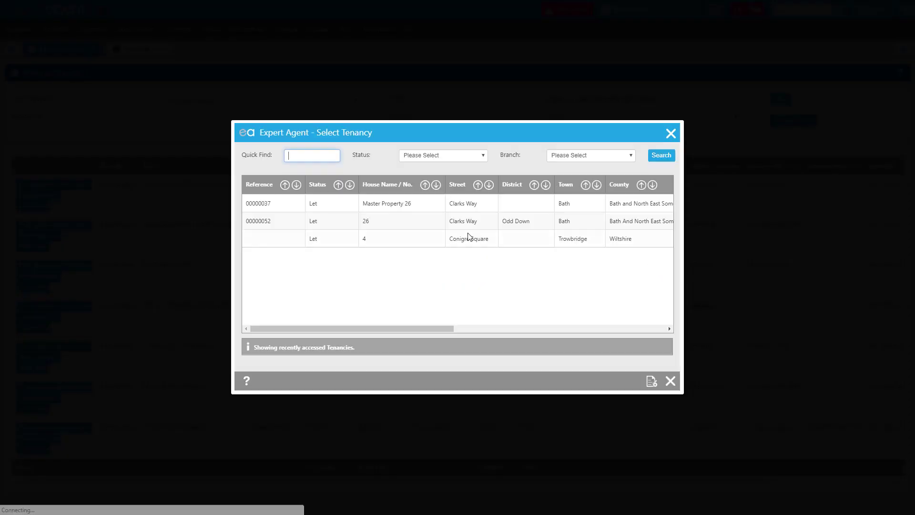
pyautogui.click(414, 206)
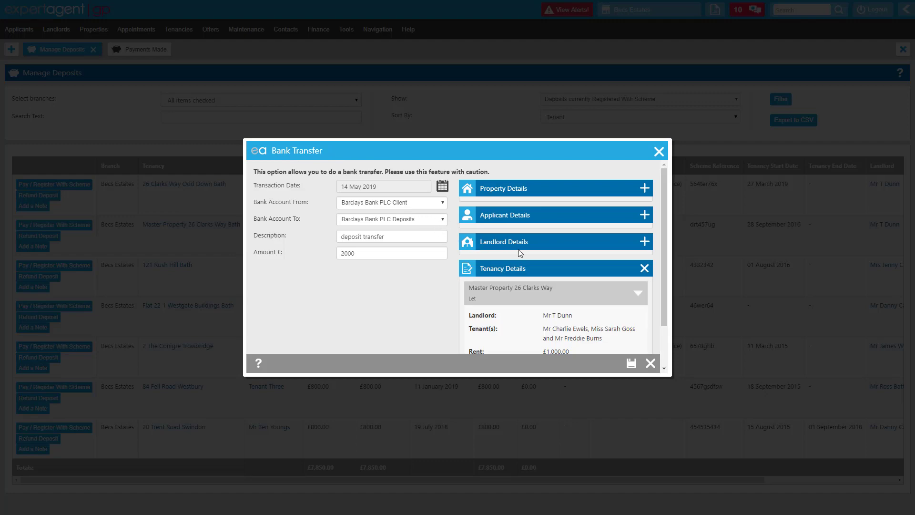
pyautogui.click(645, 215)
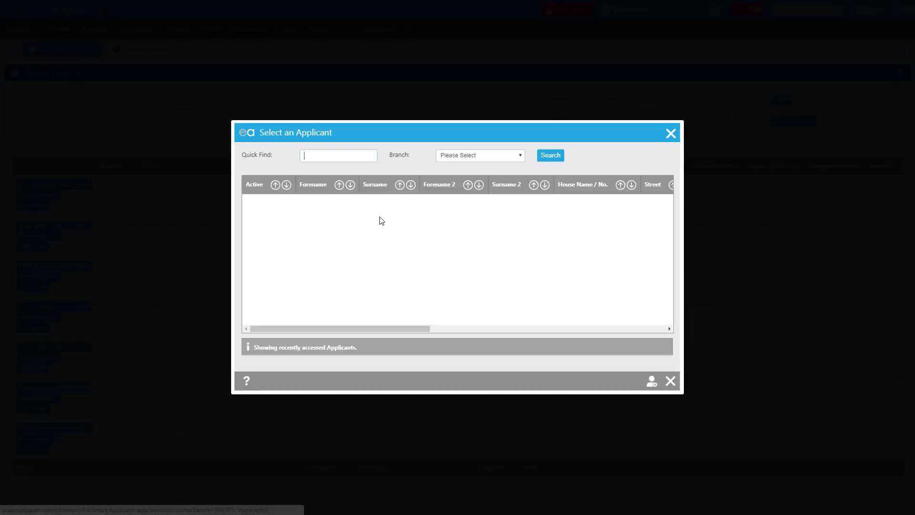
pyautogui.write('goss')
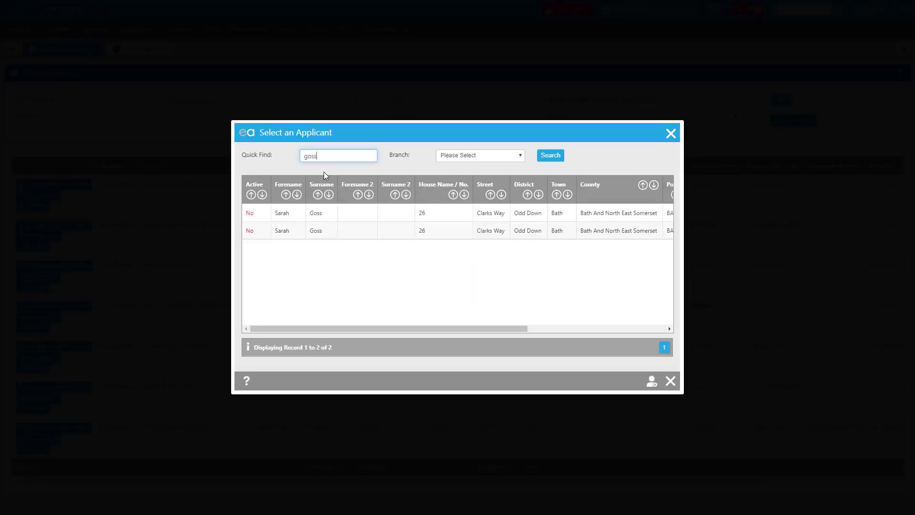
pyautogui.click(341, 217)
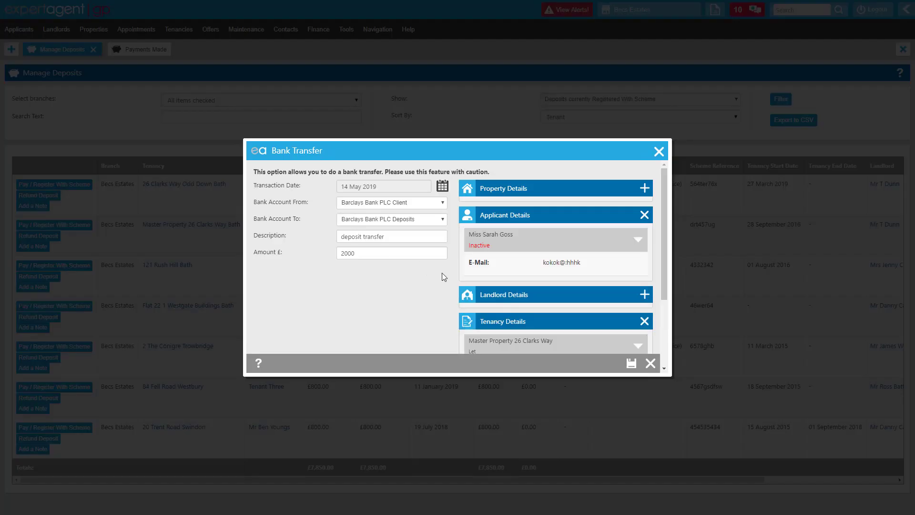
pyautogui.click(632, 364)
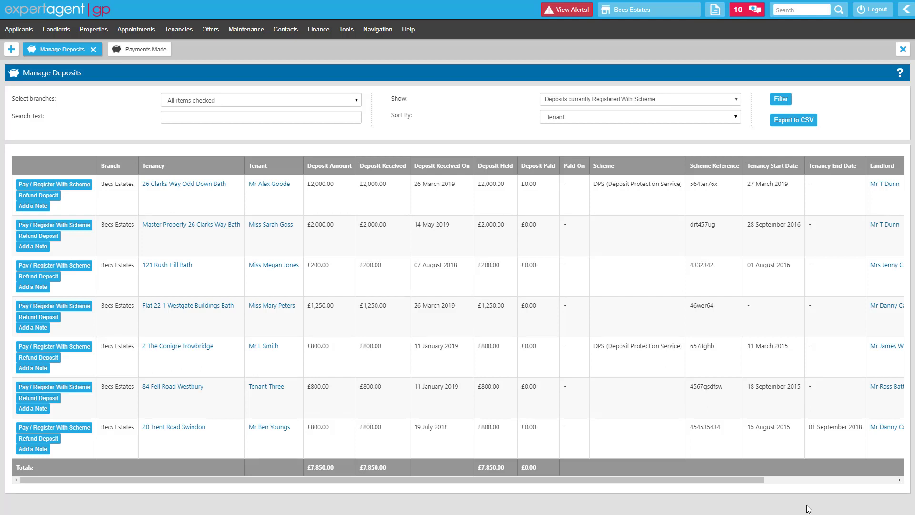
# Step: Search Manual Bank Reconciliation for Barclays Bank PLC Client transactions from 14 May 2019
pyautogui.click(318, 29)
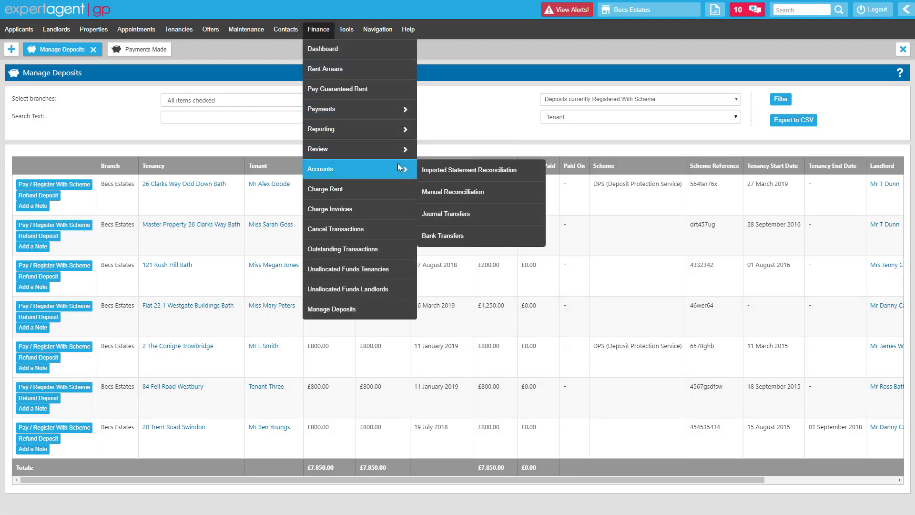
pyautogui.click(446, 188)
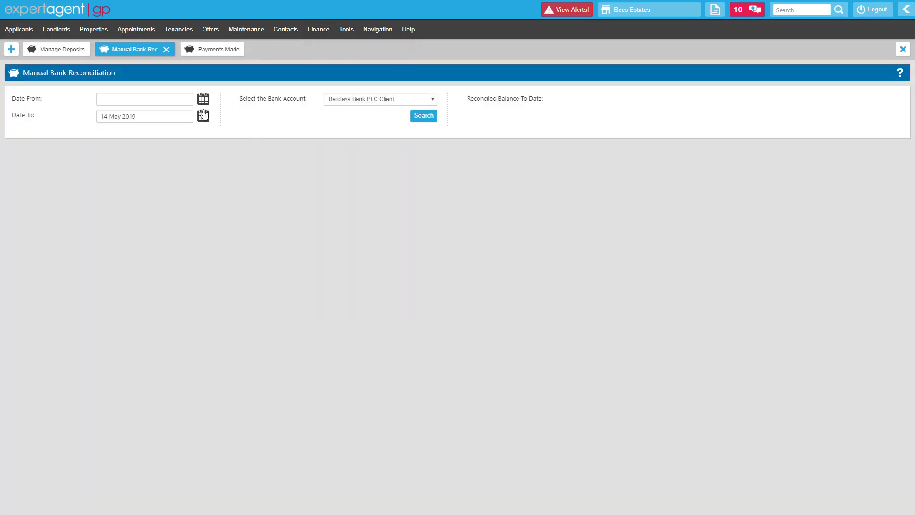
pyautogui.click(203, 101)
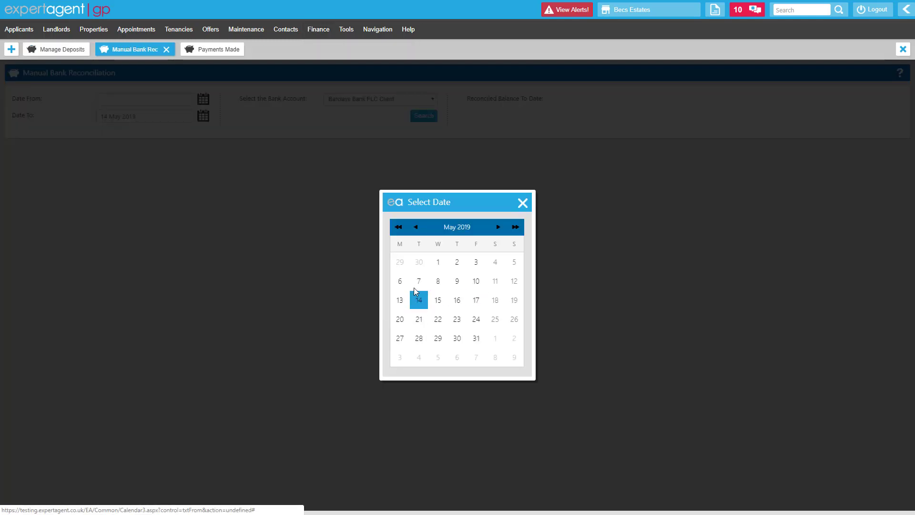
pyautogui.click(419, 297)
pyautogui.click(424, 117)
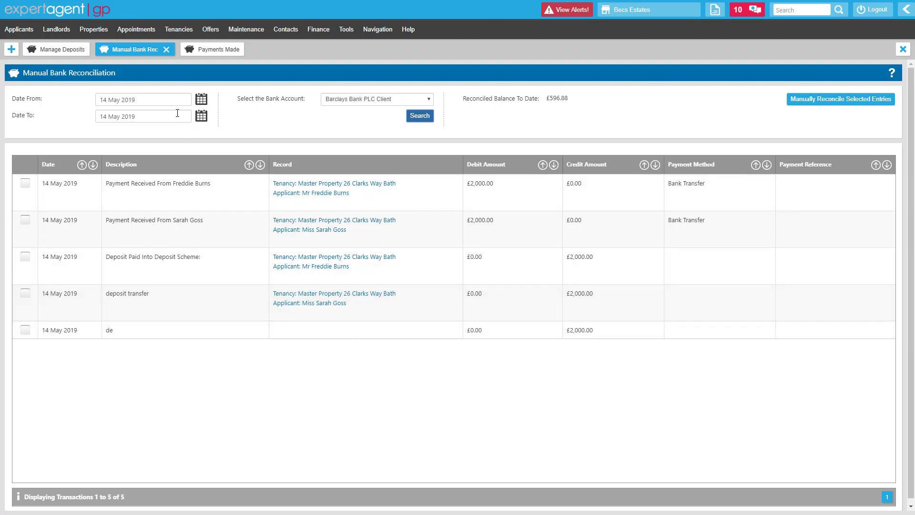
# Step: Close the Manual Bank Rec tab and set Show to 'Deposits Paid Into Scheme or Refunded'
pyautogui.click(166, 49)
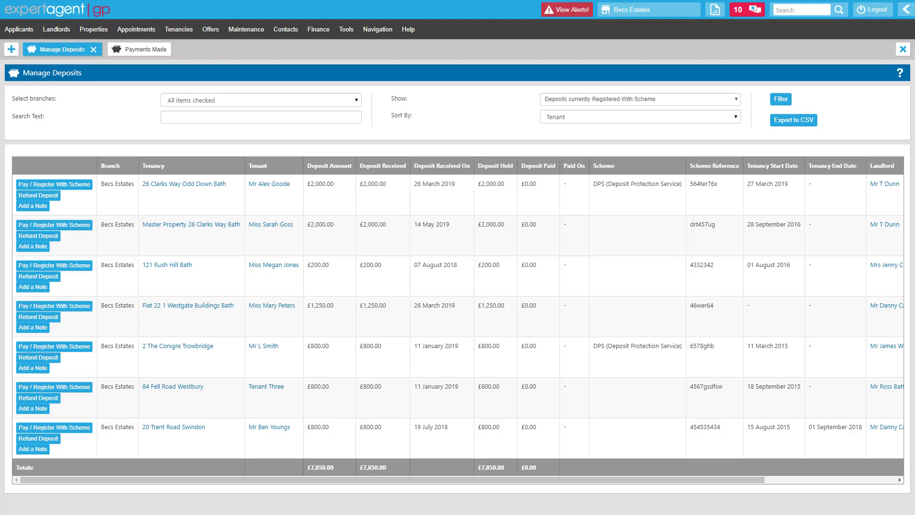
pyautogui.click(585, 99)
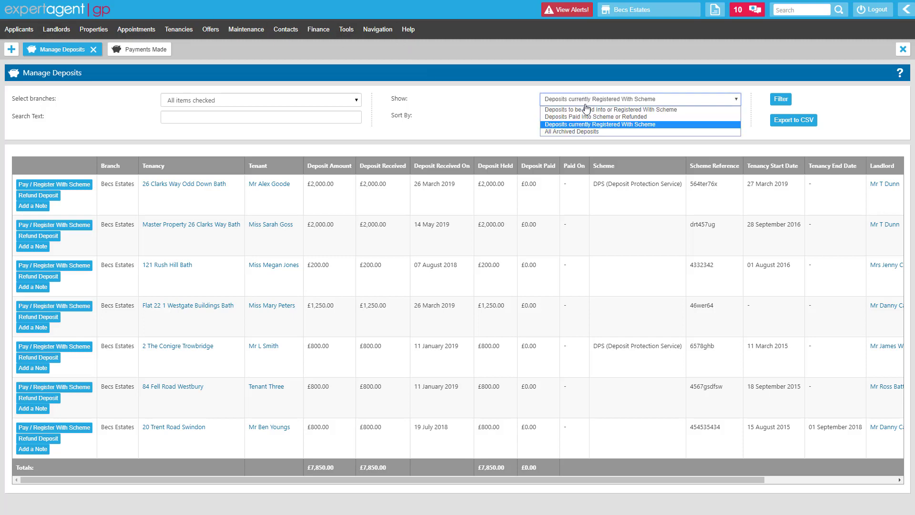
pyautogui.click(589, 117)
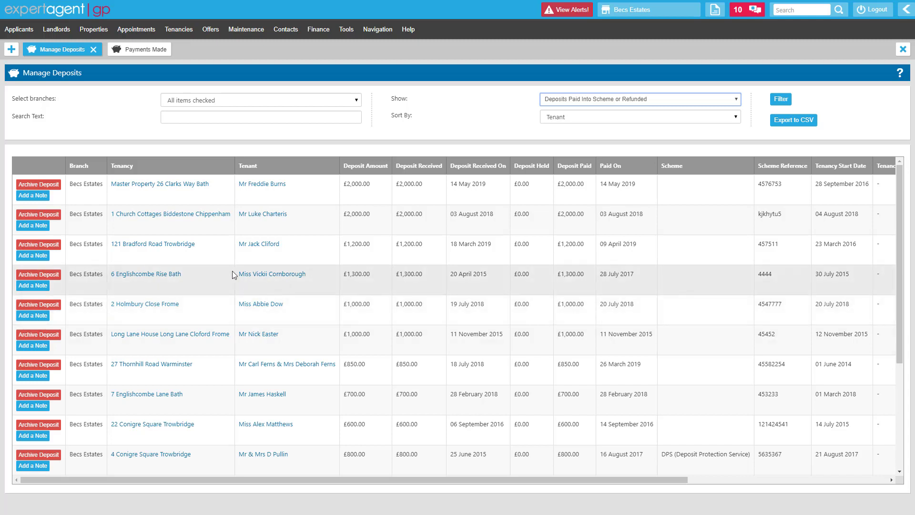
pyautogui.click(28, 199)
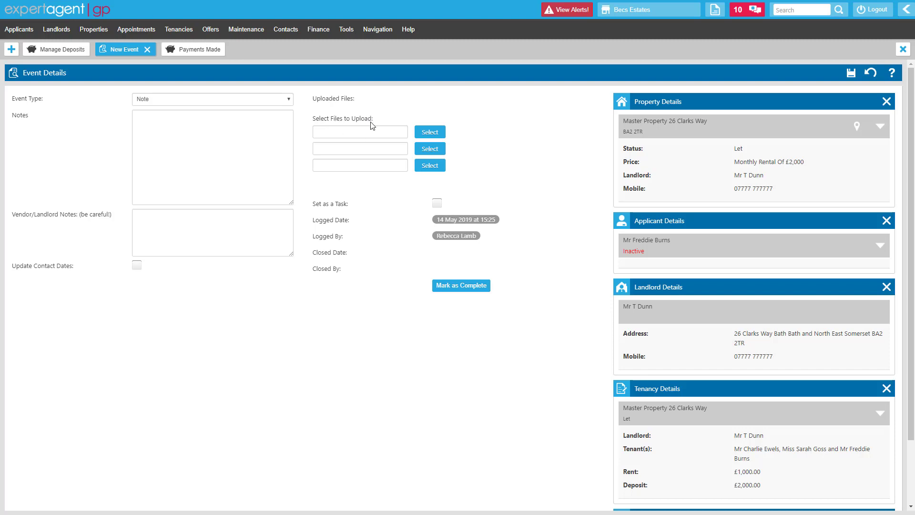
pyautogui.click(158, 171)
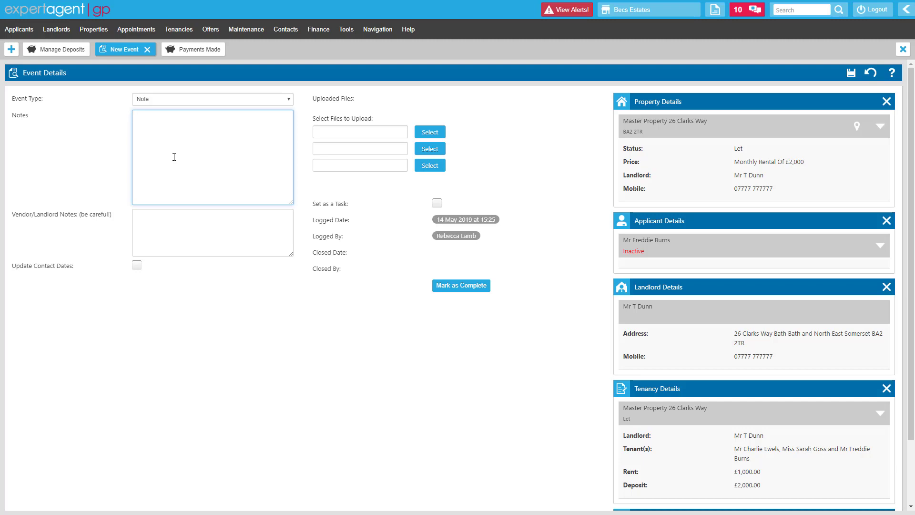
pyautogui.click(148, 49)
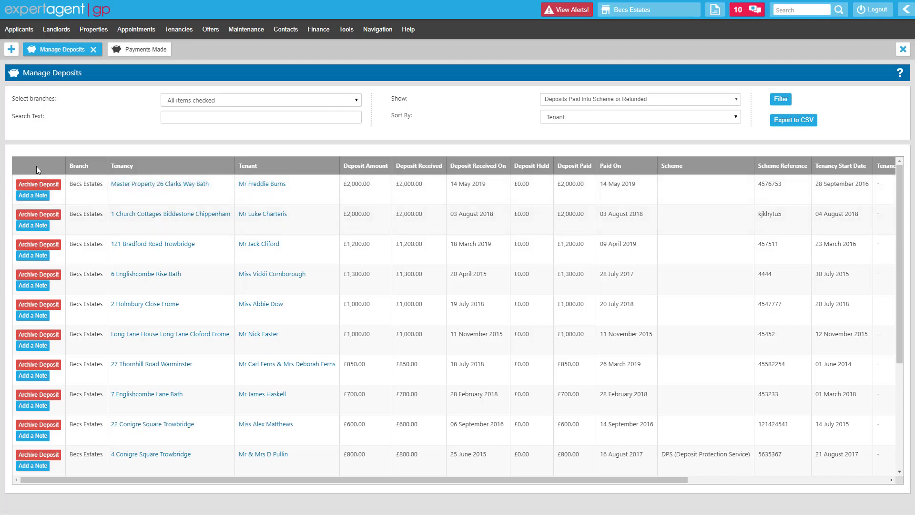
pyautogui.click(38, 200)
pyautogui.click(166, 182)
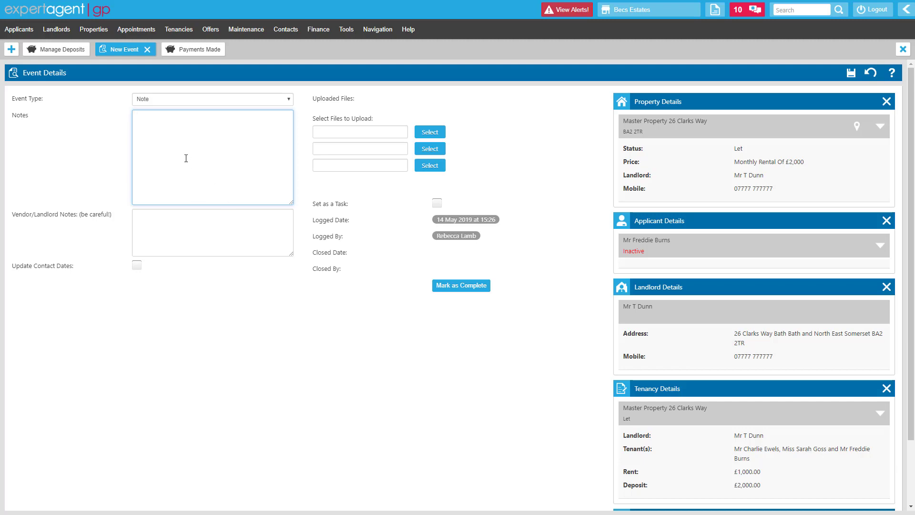
pyautogui.click(147, 50)
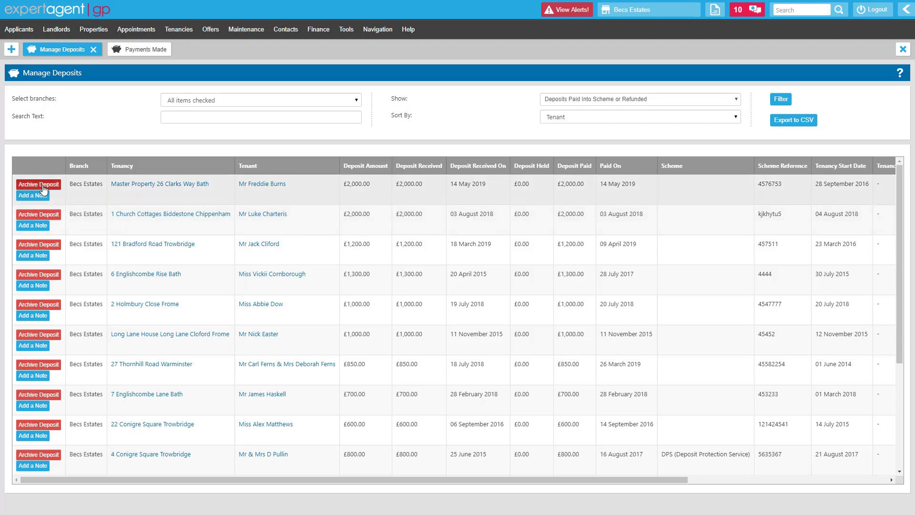
pyautogui.click(42, 187)
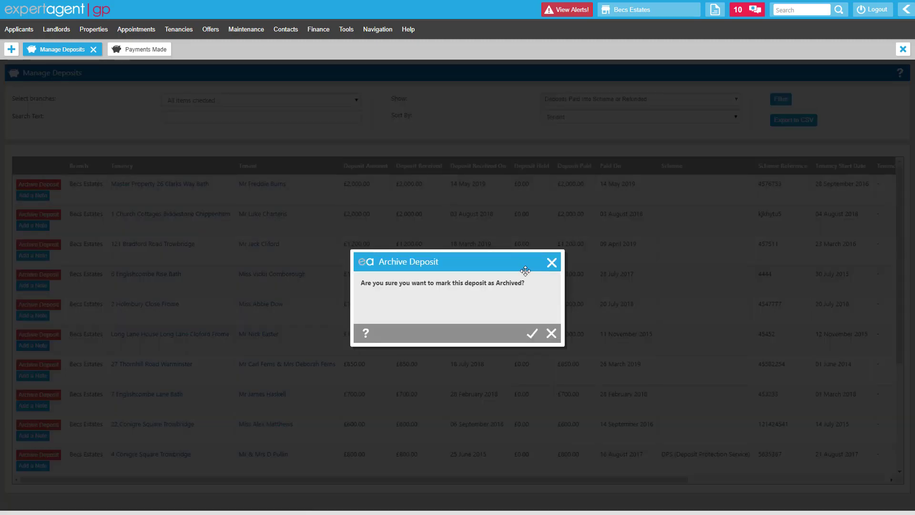
pyautogui.click(532, 337)
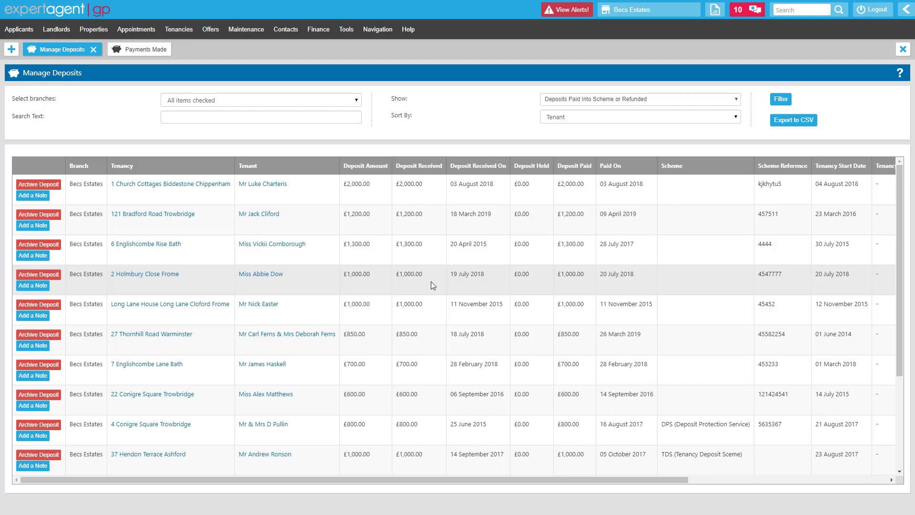
pyautogui.scroll(-3, 434, 285)
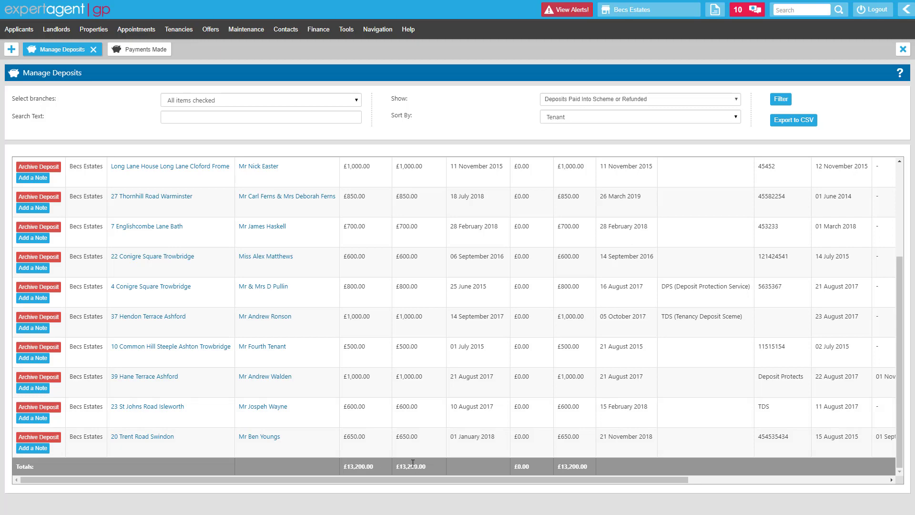
pyautogui.scroll(3, 416, 459)
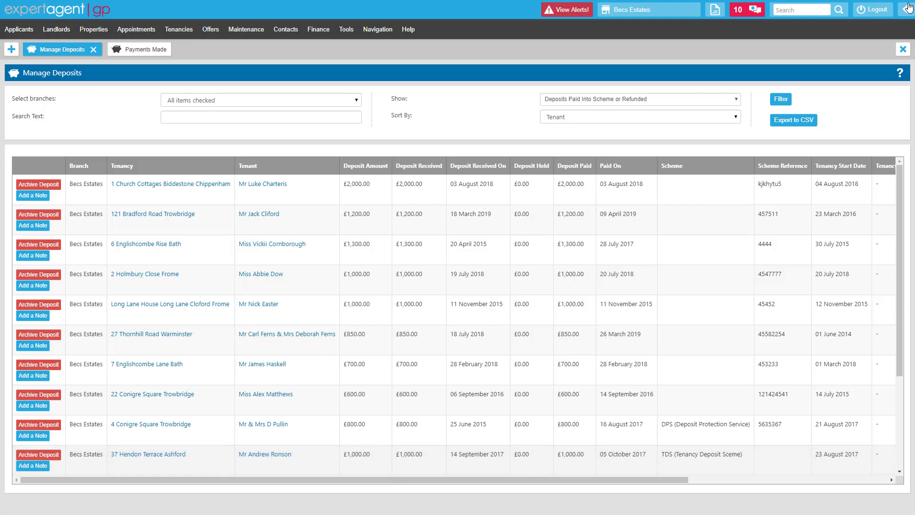
# Step: Quick-search landlords by the landlord's surname and open the matching landlord record
pyautogui.click(798, 12)
pyautogui.write('dunn')
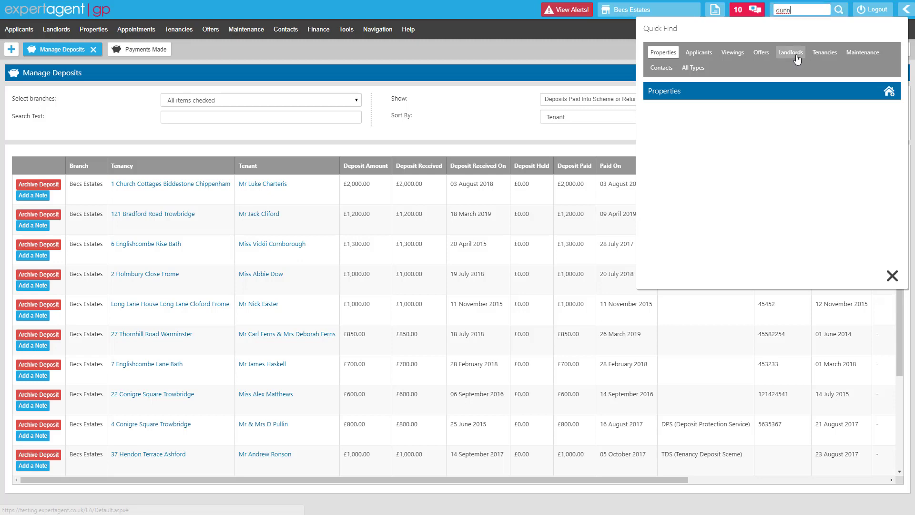
pyautogui.click(791, 52)
pyautogui.click(664, 122)
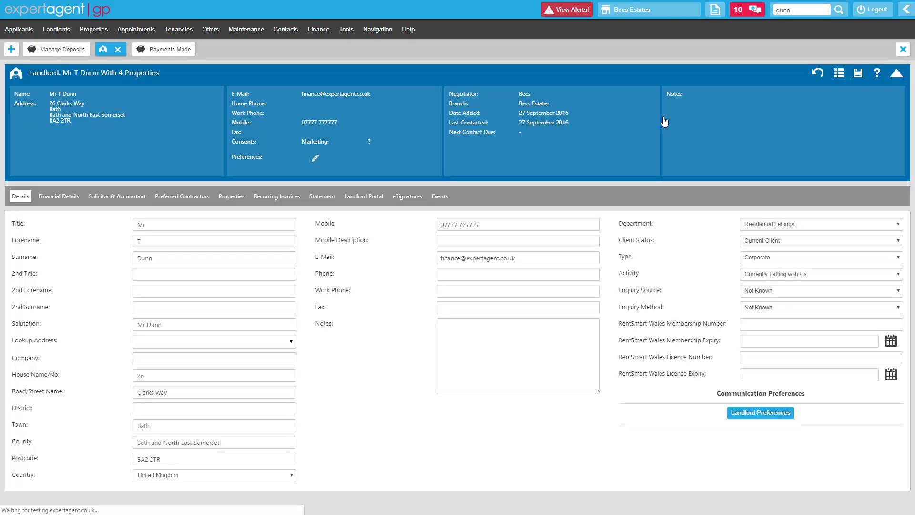
pyautogui.rightClick(393, 276)
pyautogui.moveTo(434, 422)
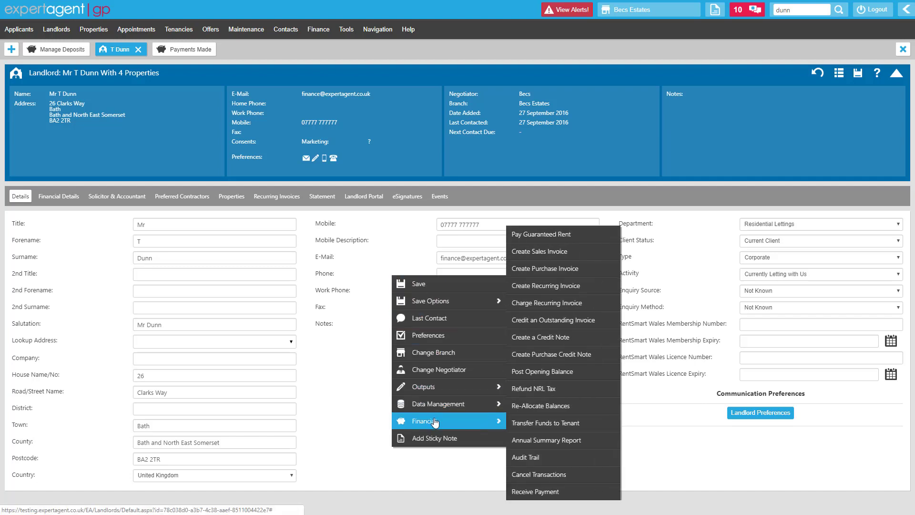
pyautogui.click(539, 490)
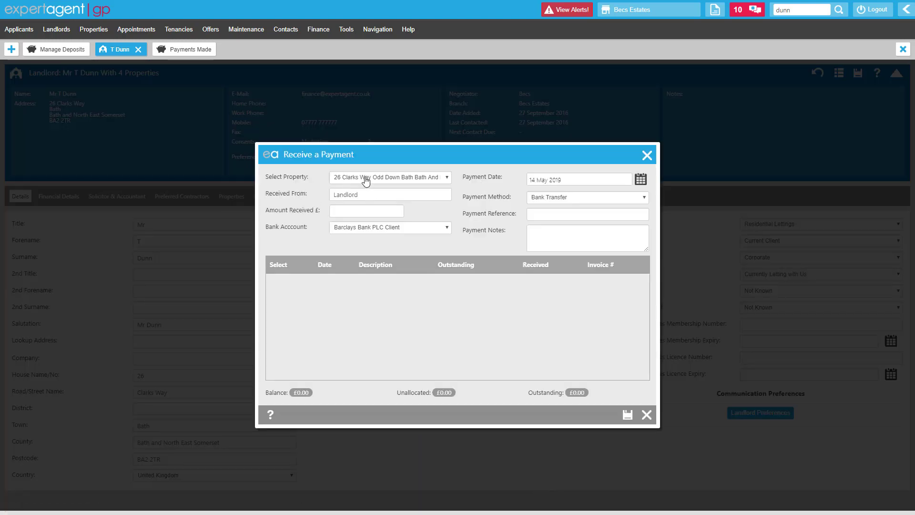
pyautogui.click(366, 180)
pyautogui.click(368, 210)
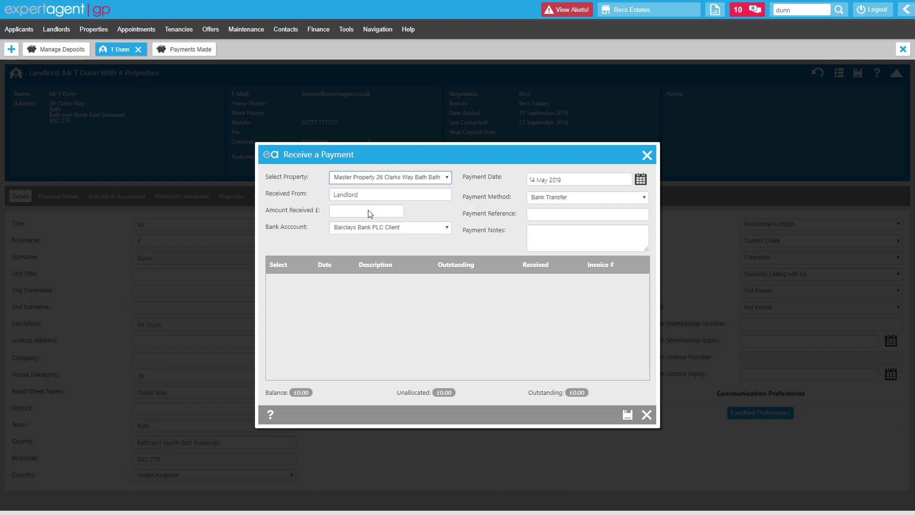
# Step: Set Received From to 'DPS - deposit refund' with an amount of £300
pyautogui.doubleClick(368, 196)
pyautogui.write('DPS')
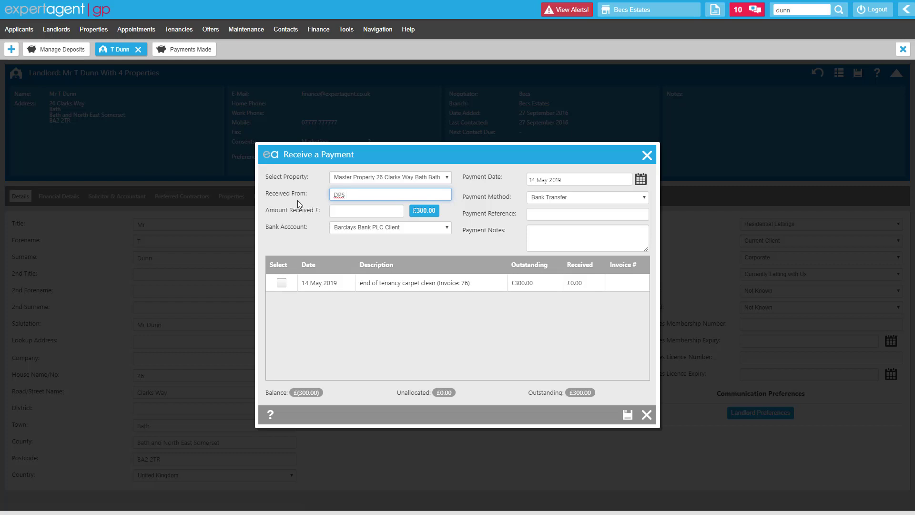
pyautogui.write('- deposit refund')
pyautogui.click(350, 210)
pyautogui.write('300')
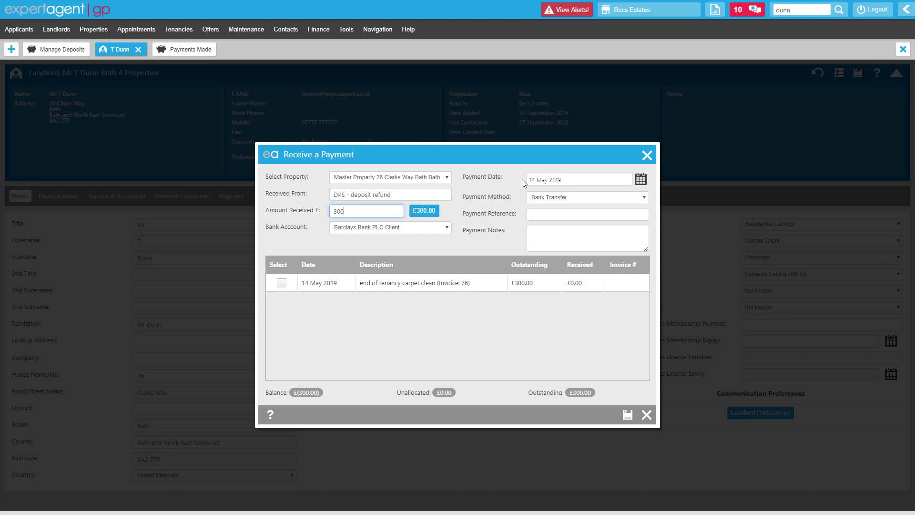
pyautogui.click(542, 216)
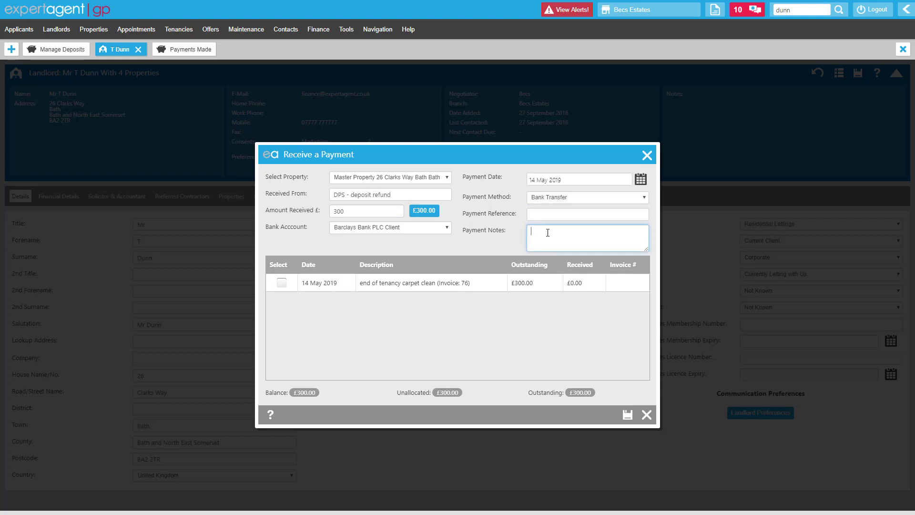
# Step: Note 'deposit deductions for agreed cleaning', allocate to the carpet clean invoice, and save
pyautogui.write('dedposit deductions for agreed cleaning')
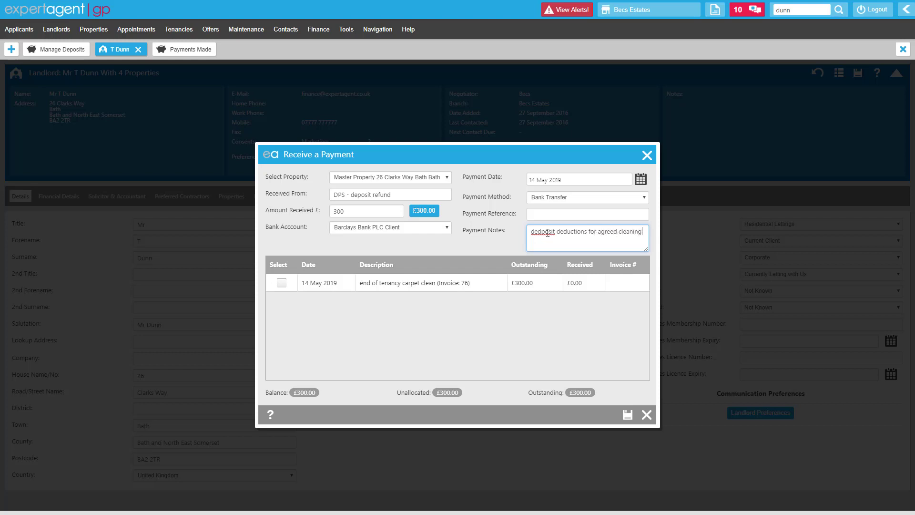
pyautogui.rightClick(548, 233)
pyautogui.click(555, 240)
pyautogui.click(282, 283)
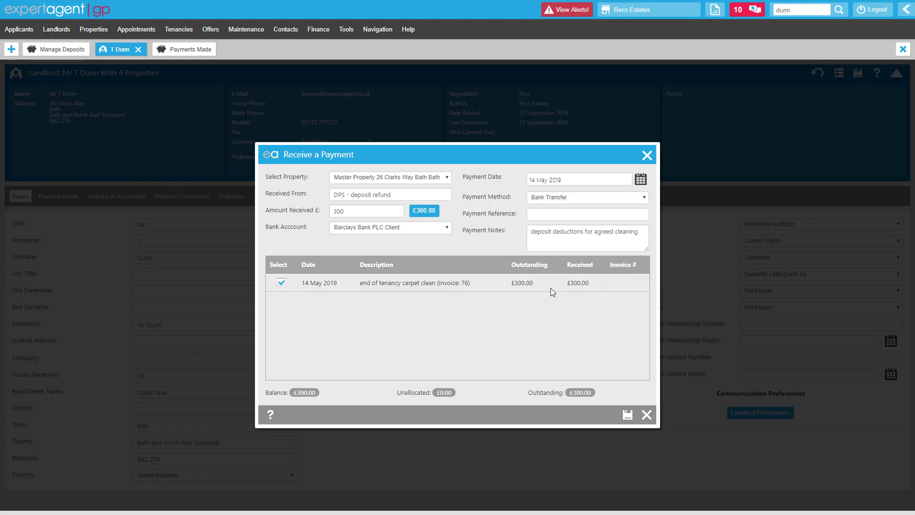
pyautogui.click(627, 415)
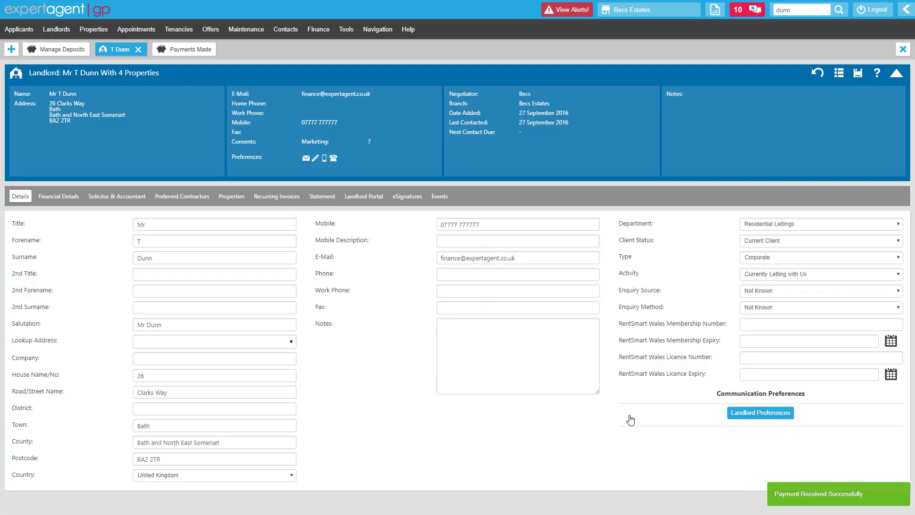
pyautogui.click(322, 196)
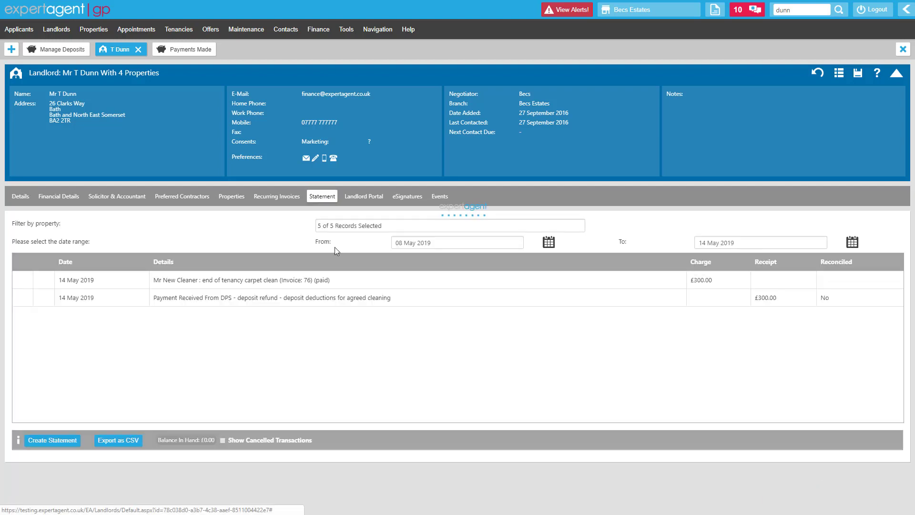
pyautogui.click(375, 227)
pyautogui.click(387, 241)
pyautogui.click(324, 320)
pyautogui.click(302, 232)
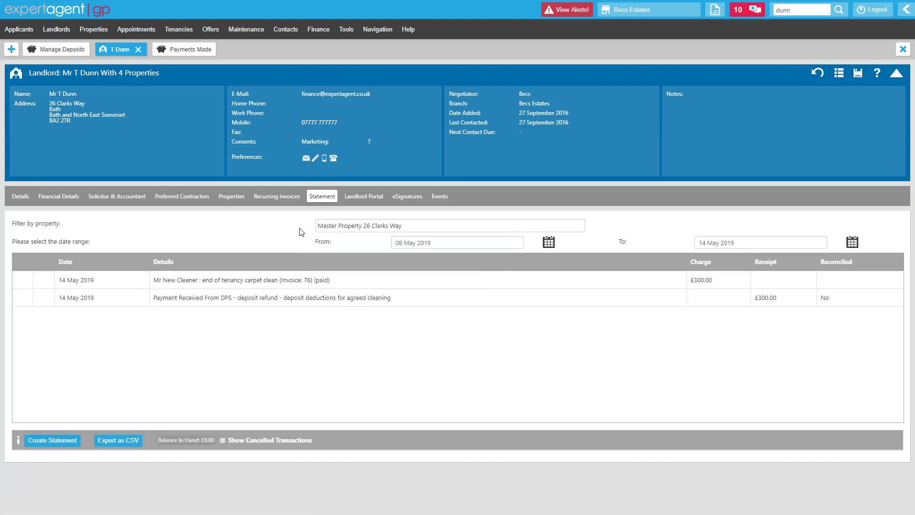
# Step: Highlight the £300 DPS payment and the cleaner invoice's paid status on the statement
pyautogui.moveTo(157, 298); pyautogui.dragTo(401, 306)
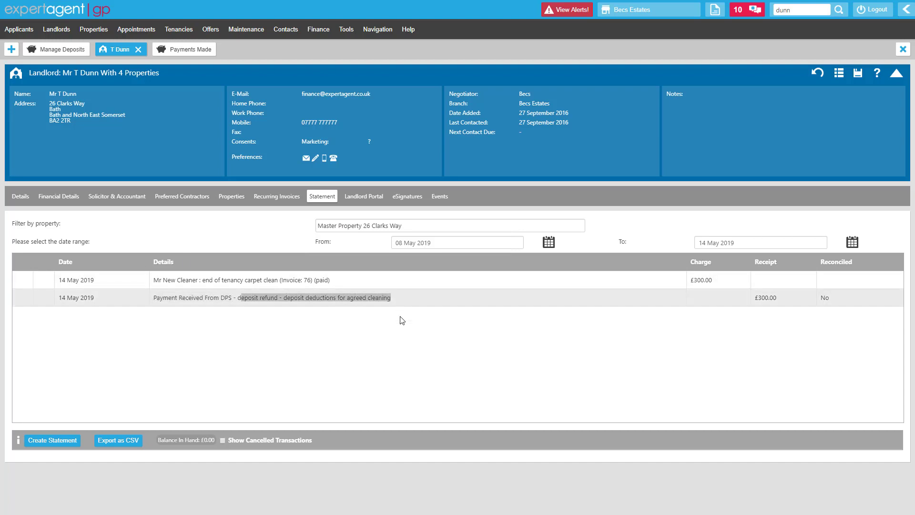
pyautogui.click(402, 328)
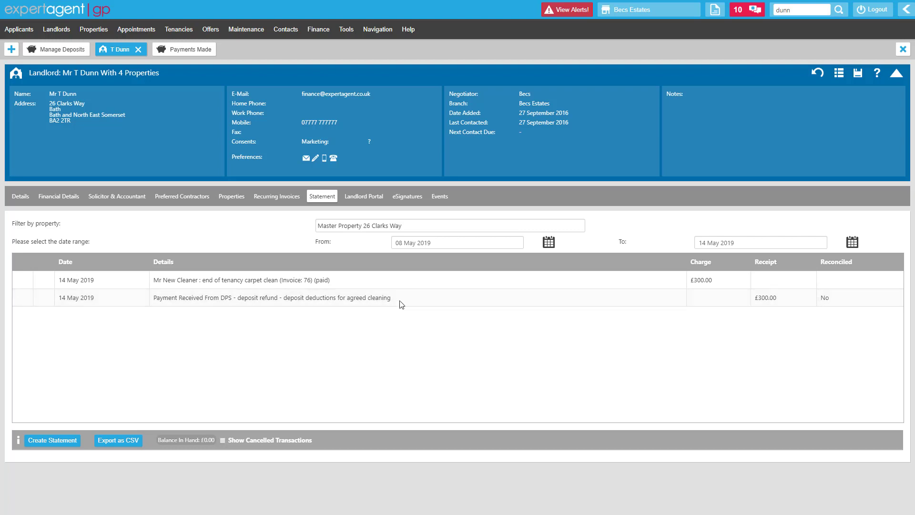
pyautogui.moveTo(319, 279); pyautogui.dragTo(313, 279)
pyautogui.click(316, 351)
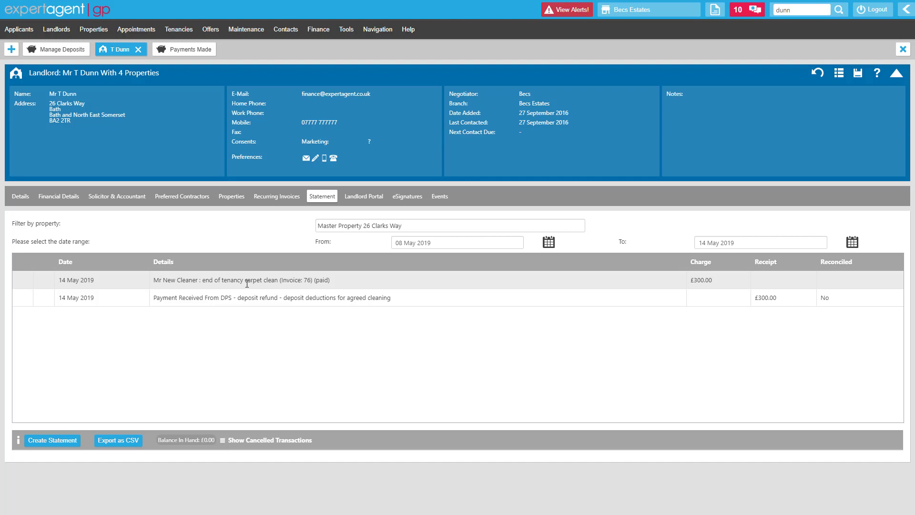
pyautogui.click(138, 49)
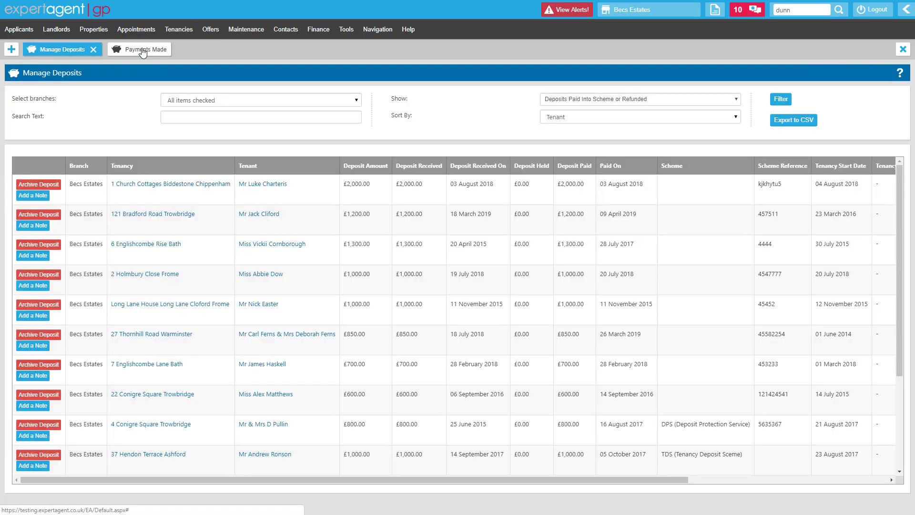
pyautogui.click(143, 50)
pyautogui.click(162, 50)
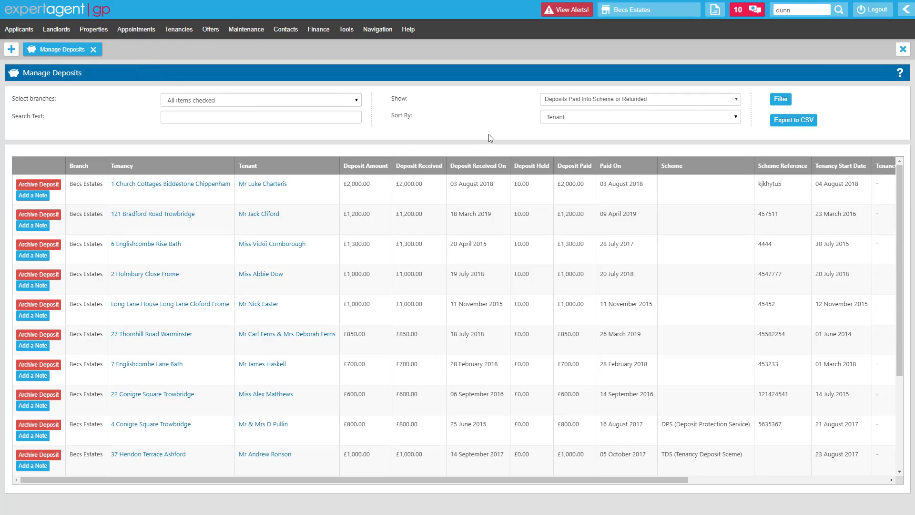
pyautogui.click(564, 105)
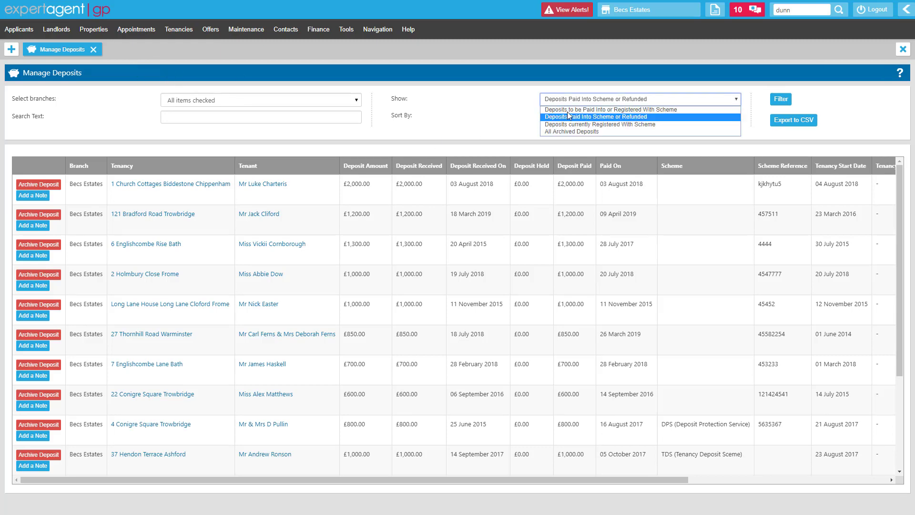
pyautogui.click(572, 124)
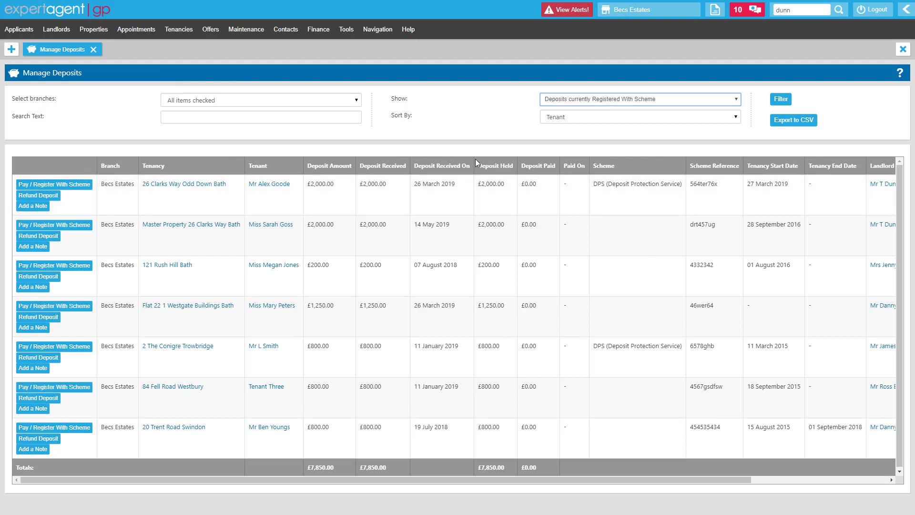
pyautogui.click(28, 207)
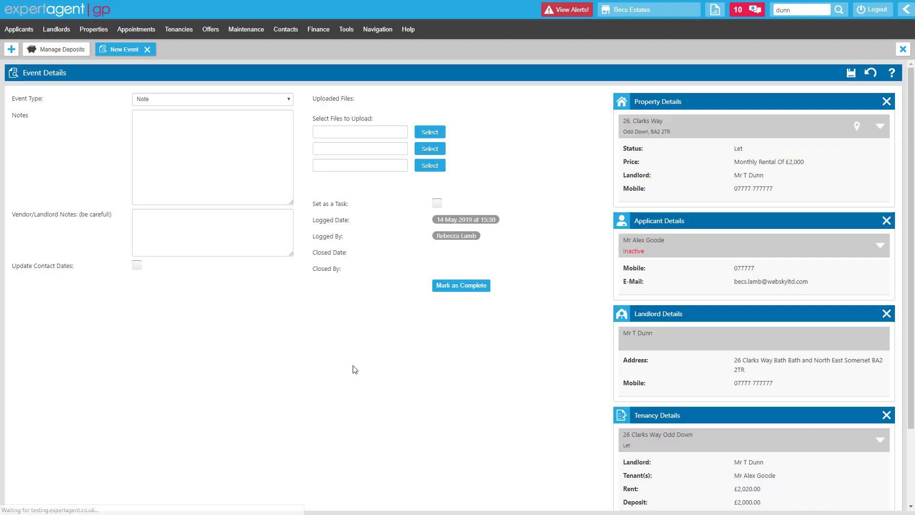
# Step: Close the New Event tab and open Refund Deposit for the £2,000 Master Property deposit
pyautogui.click(148, 50)
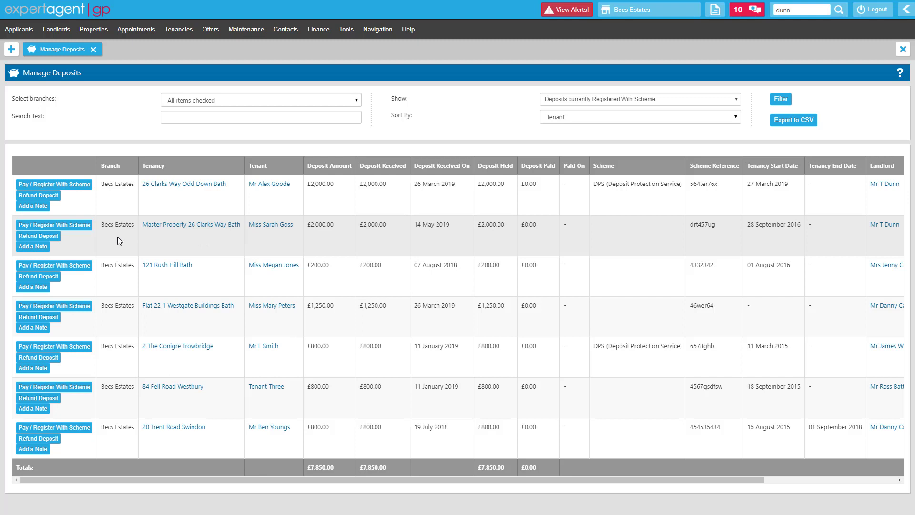
pyautogui.click(52, 239)
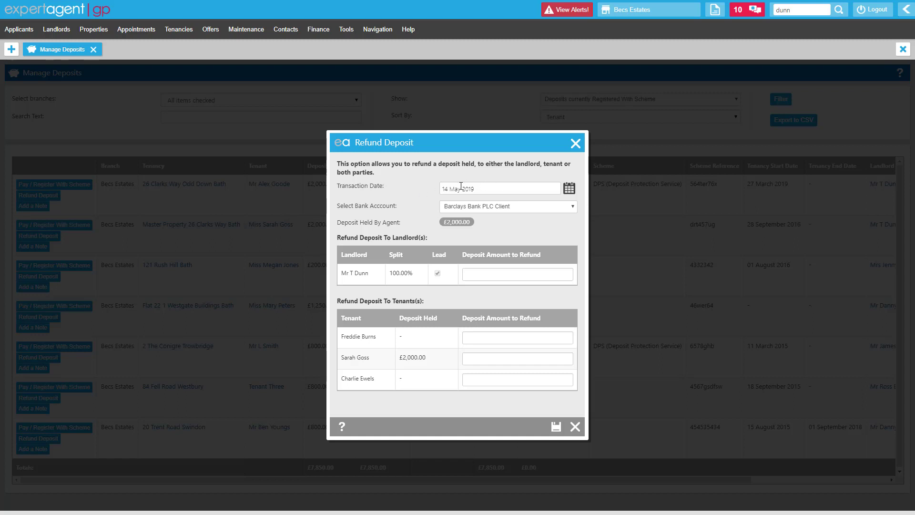
# Step: Keep Barclays Bank PLC Client as refund account and enter £200 for the landlord
pyautogui.click(474, 208)
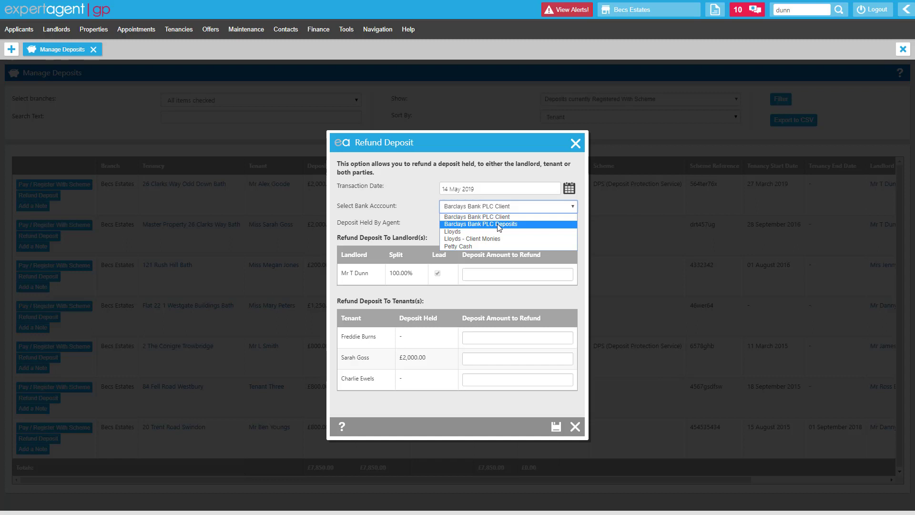
pyautogui.click(491, 216)
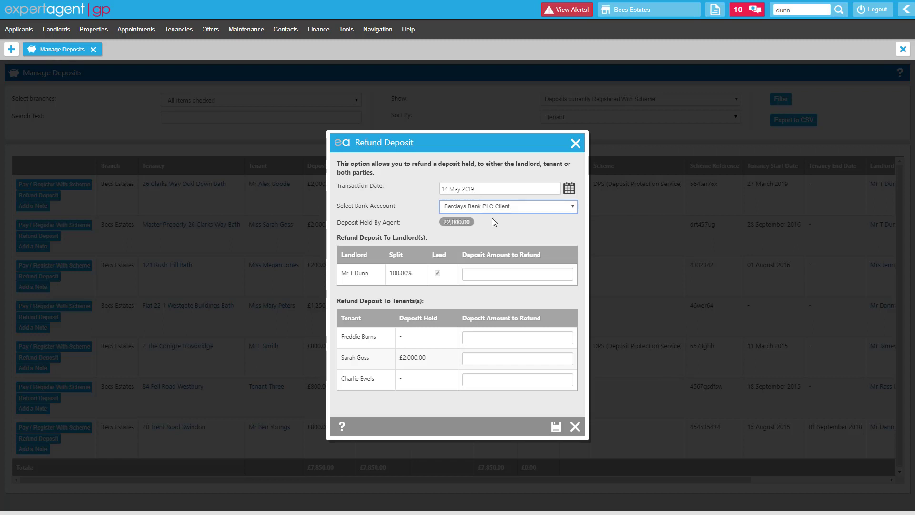
pyautogui.click(491, 210)
pyautogui.click(377, 218)
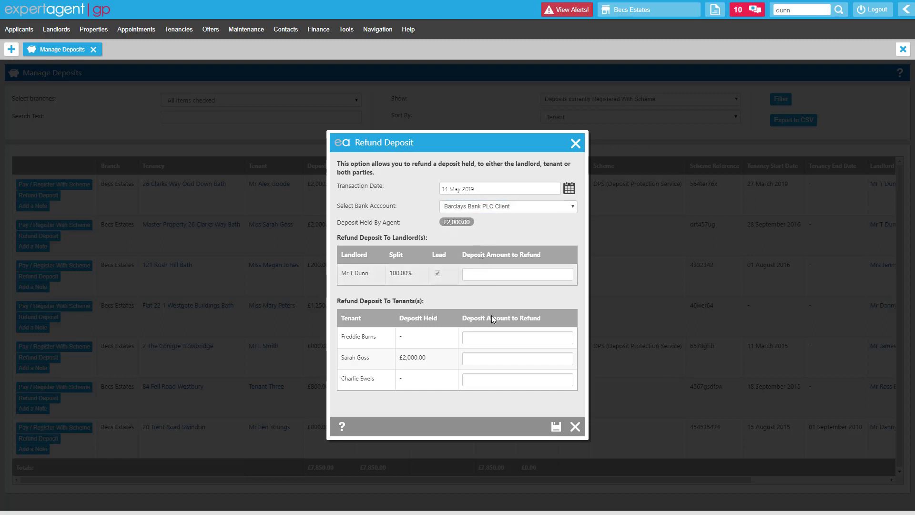
pyautogui.click(539, 273)
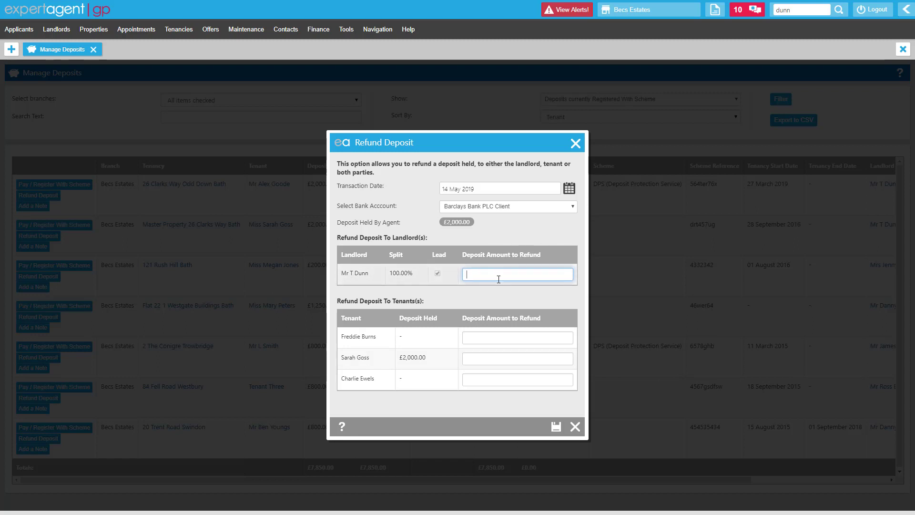
pyautogui.write('200')
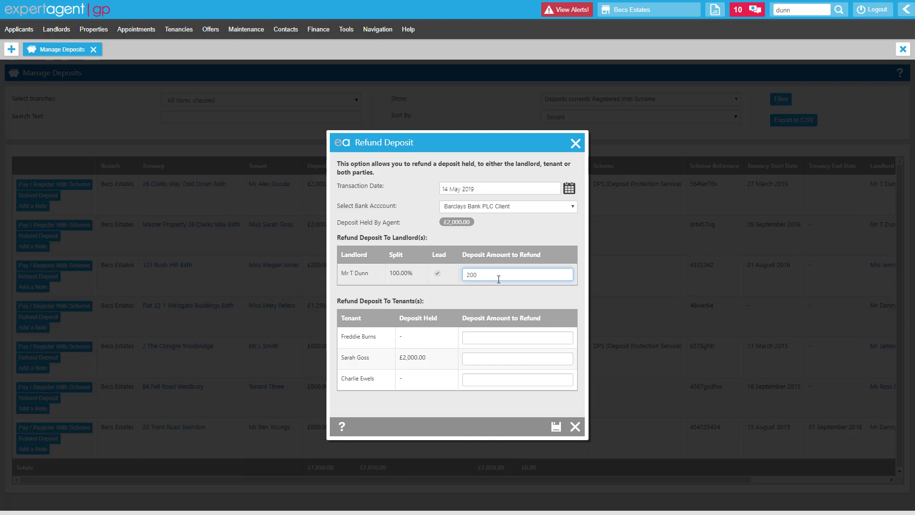
# Step: Enter £1800 as the paying tenant's refund amount and save the refund
pyautogui.click(512, 360)
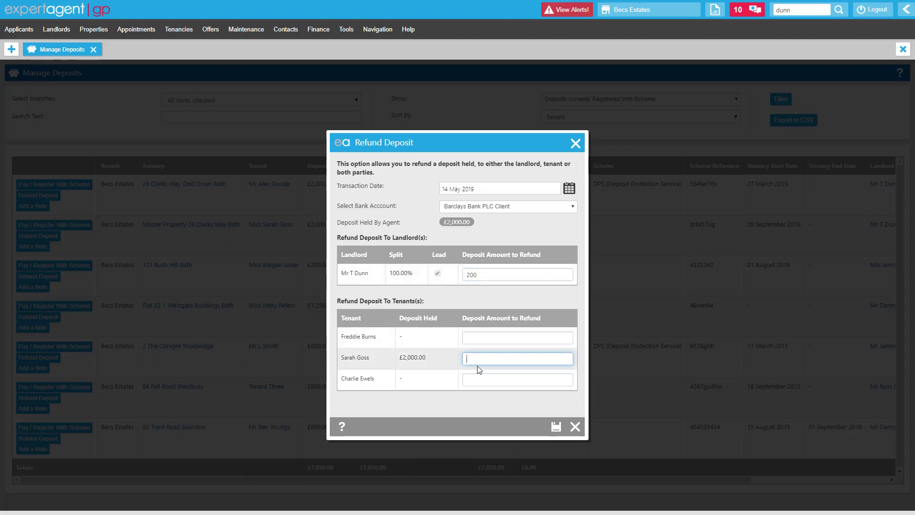
pyautogui.moveTo(425, 361); pyautogui.dragTo(354, 359)
pyautogui.click(426, 360)
pyautogui.moveTo(426, 360); pyautogui.dragTo(400, 360)
pyautogui.click(400, 360)
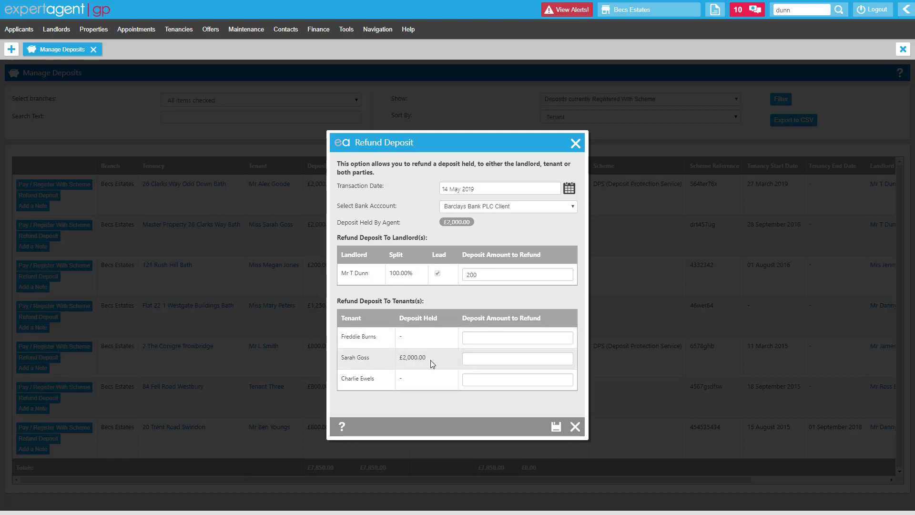
pyautogui.click(472, 361)
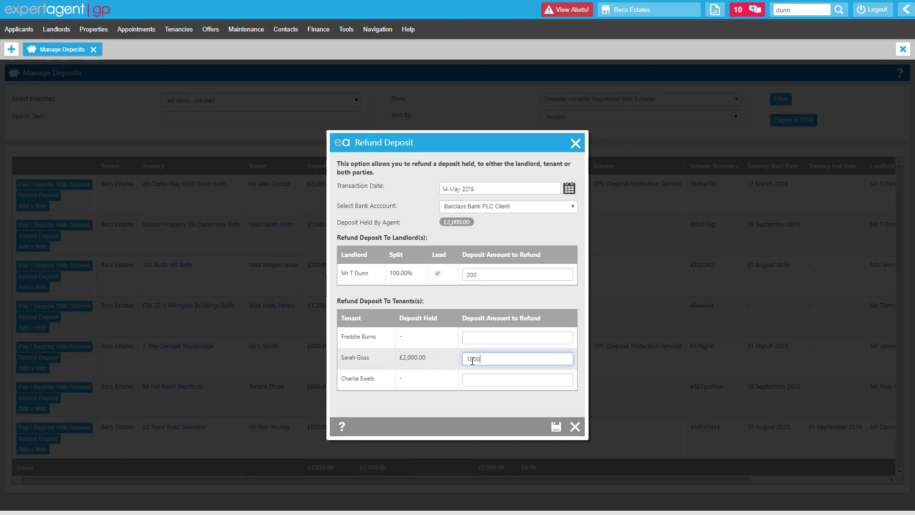
pyautogui.click(555, 434)
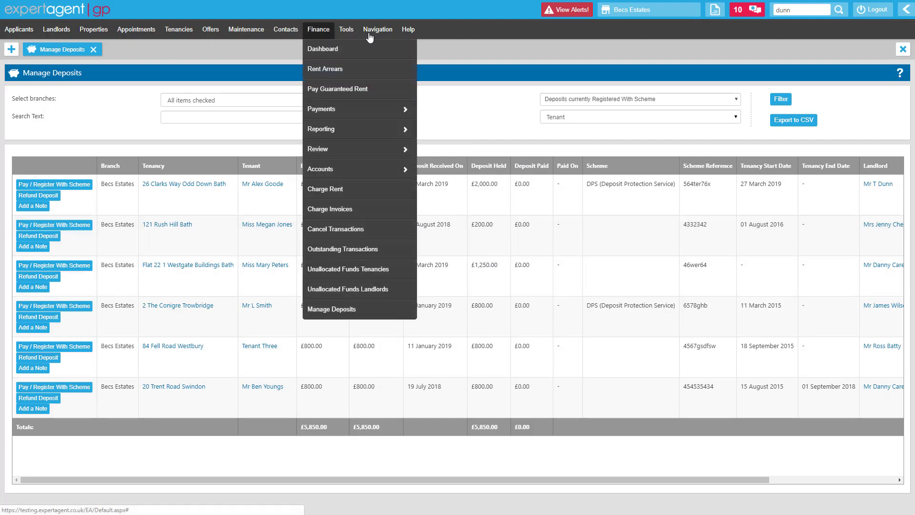
pyautogui.moveTo(378, 29)
pyautogui.click(410, 46)
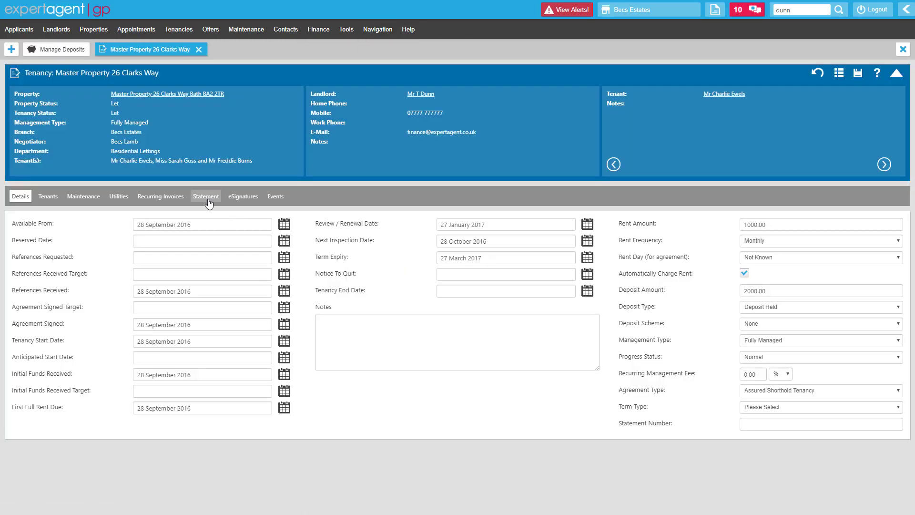
pyautogui.click(209, 204)
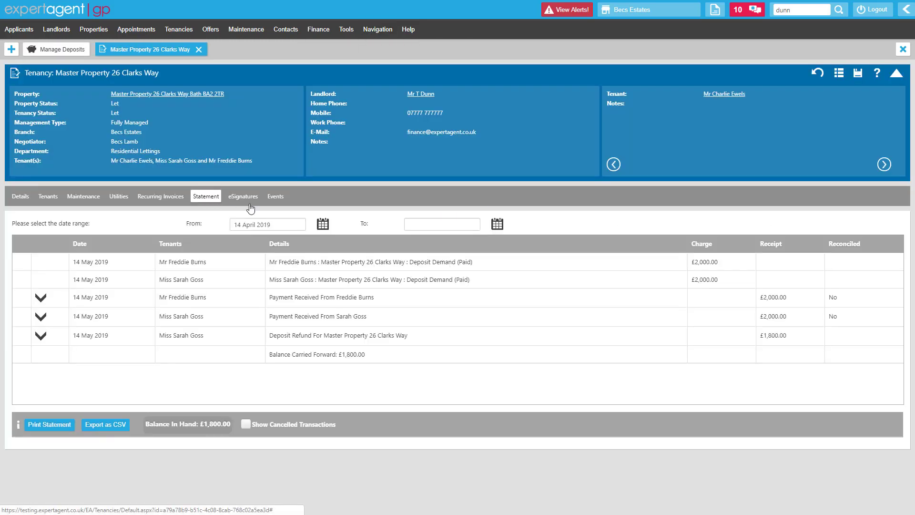
# Step: Review the Deposit Refund row's £1,800.00 received and £1,800.00 balance carried forward
pyautogui.moveTo(273, 335); pyautogui.dragTo(400, 338)
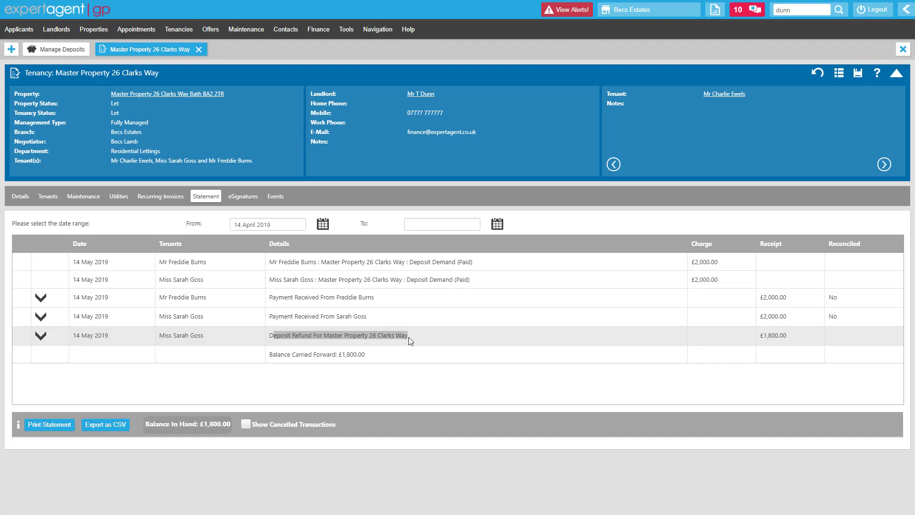
pyautogui.moveTo(788, 336); pyautogui.dragTo(762, 334)
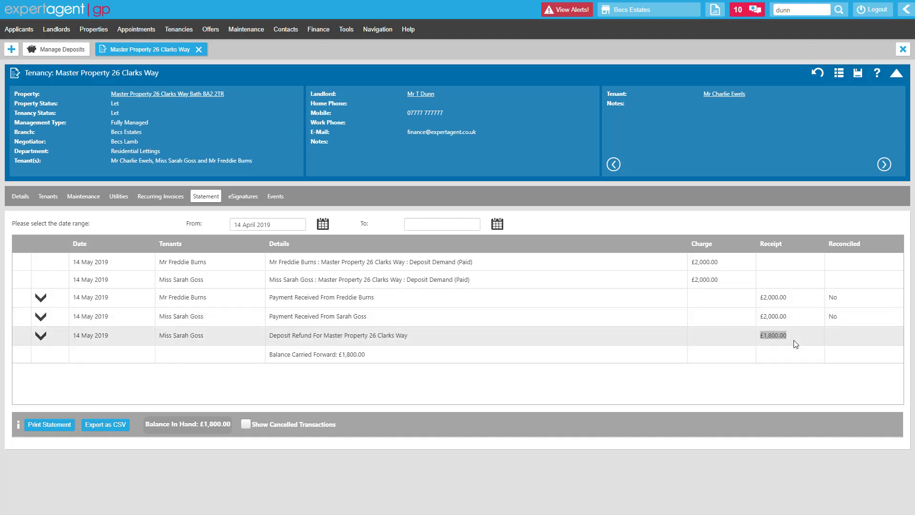
pyautogui.moveTo(332, 354); pyautogui.dragTo(379, 351)
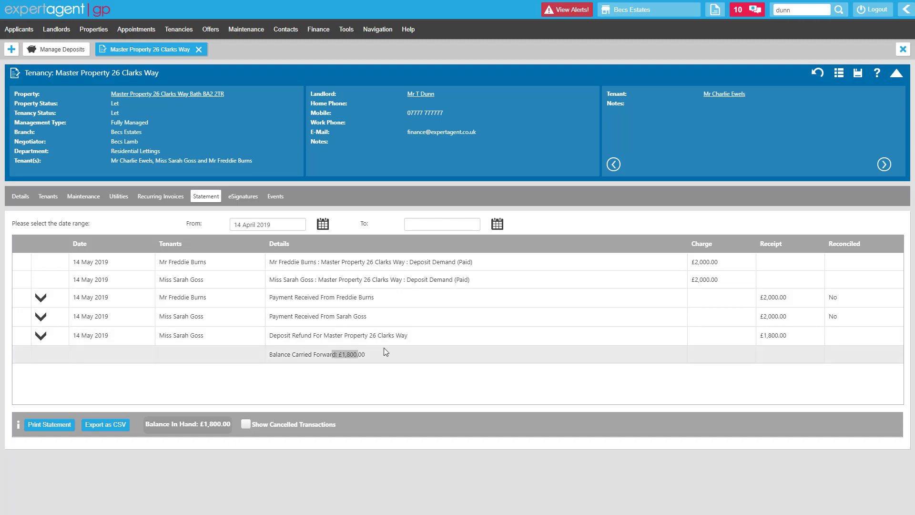
pyautogui.click(424, 383)
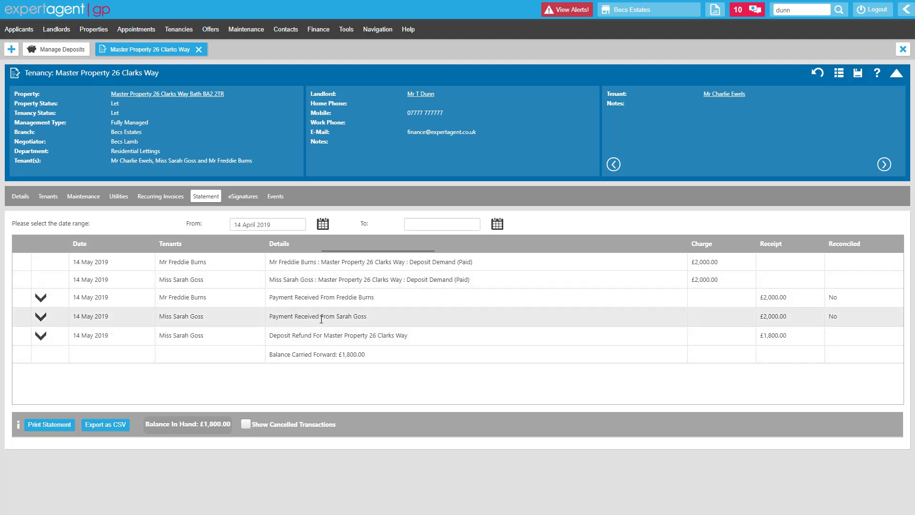
pyautogui.rightClick(320, 352)
# Step: Refund the tenant £1,800.00 from Barclays Bank PLC Client, noted 'deposit refund less cleaning'
pyautogui.moveTo(429, 482)
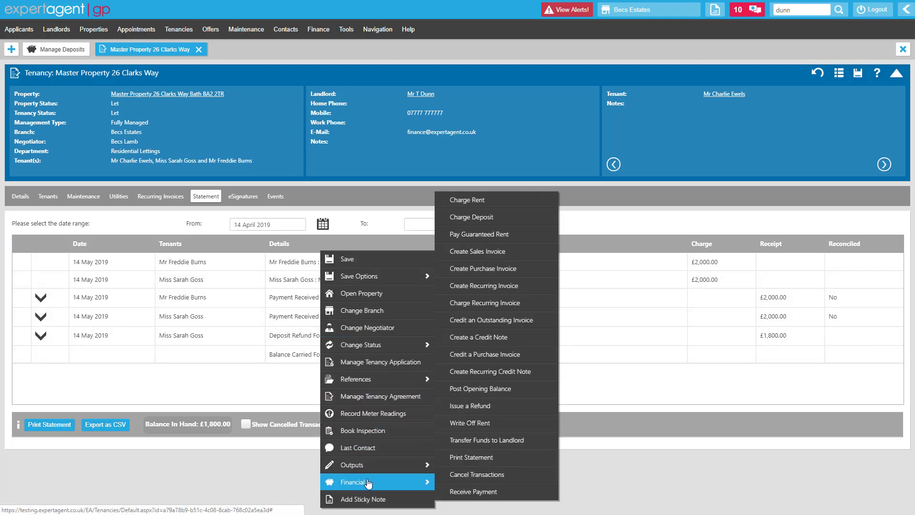
pyautogui.click(505, 405)
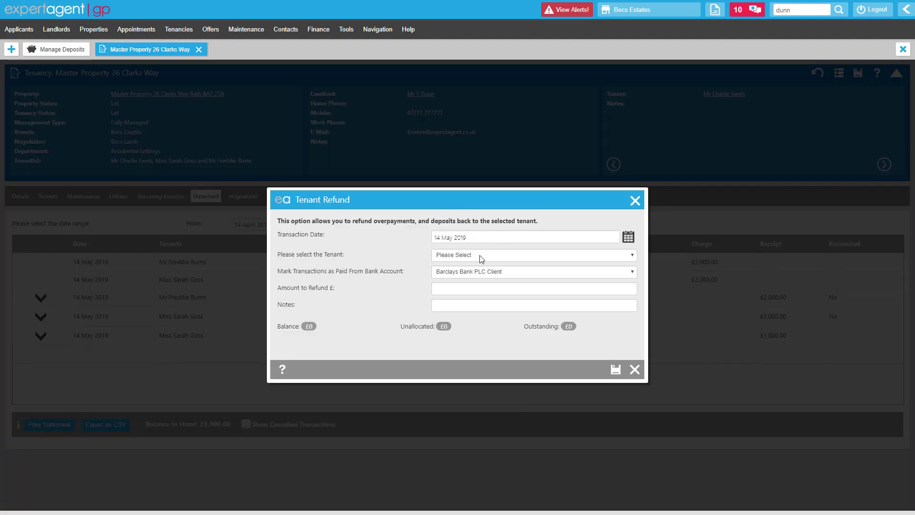
pyautogui.click(496, 252)
pyautogui.click(474, 280)
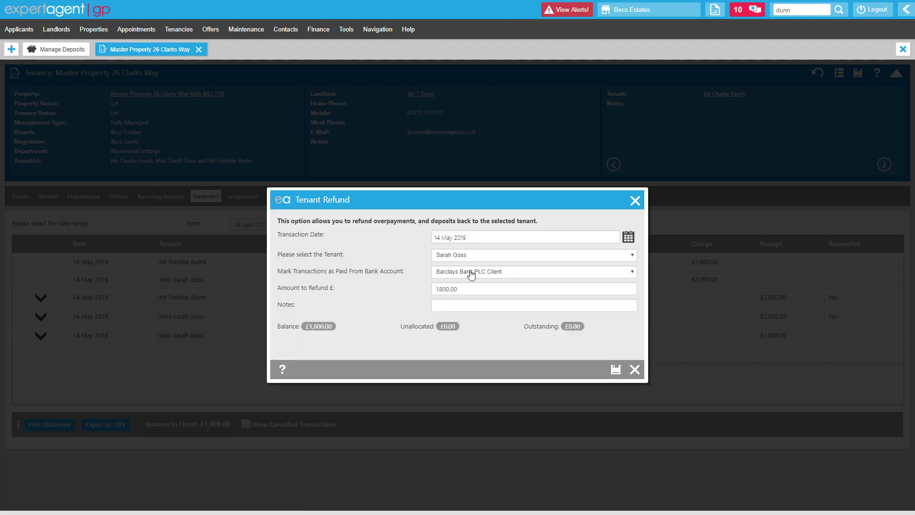
pyautogui.click(470, 273)
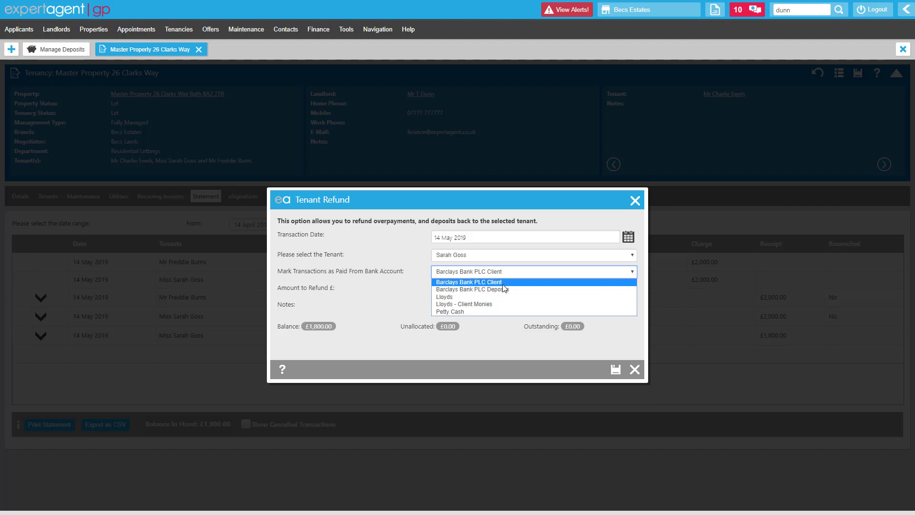
pyautogui.click(505, 285)
pyautogui.click(463, 293)
pyautogui.click(462, 302)
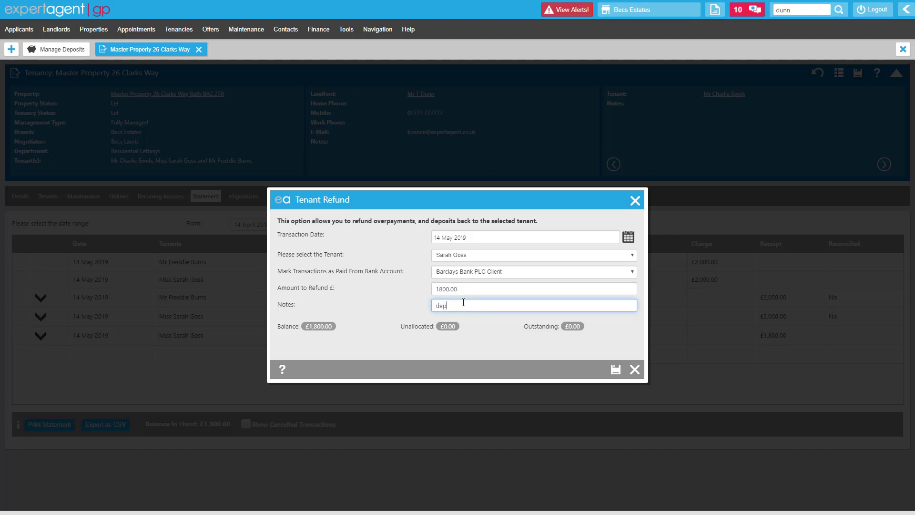
pyautogui.write('deposit refund less cleaning')
pyautogui.click(617, 369)
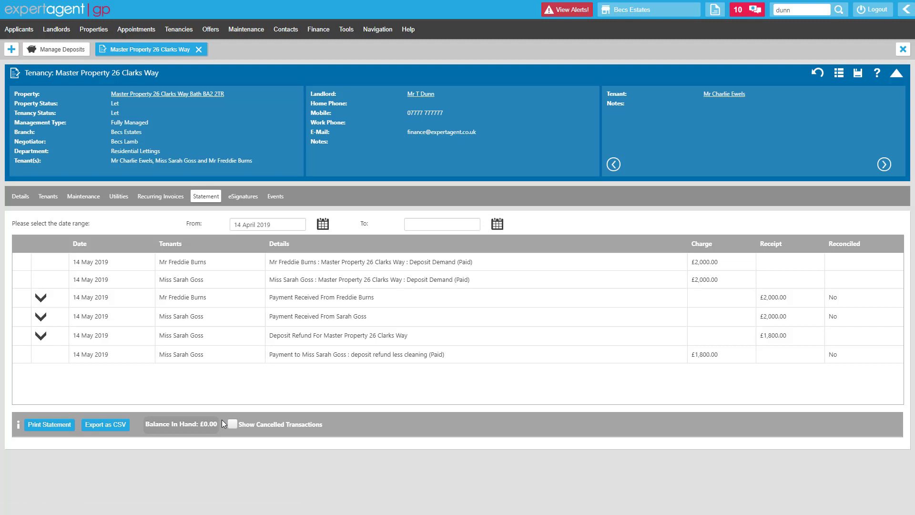
# Step: Check the statement's new £1,800.00 payment entry and the £0.00 balance in hand
pyautogui.moveTo(307, 354); pyautogui.dragTo(397, 355)
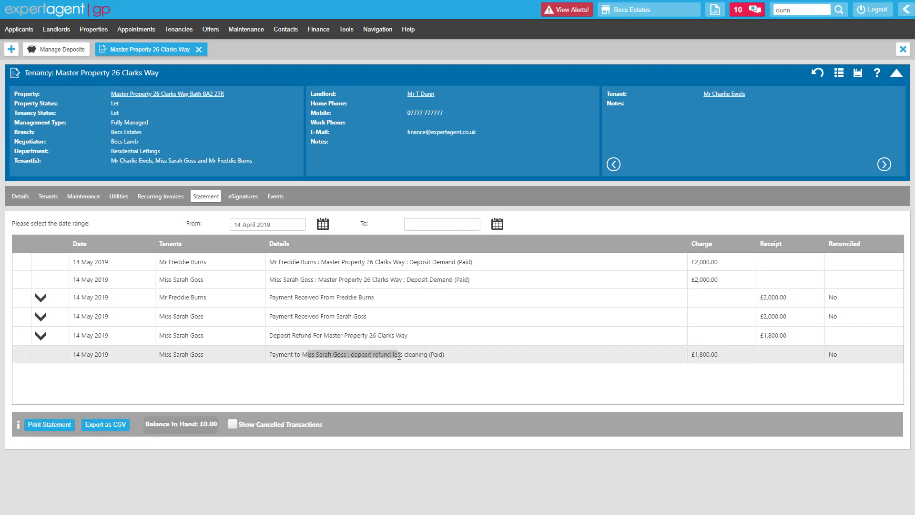
pyautogui.moveTo(692, 355); pyautogui.dragTo(720, 354)
pyautogui.moveTo(171, 424); pyautogui.dragTo(212, 422)
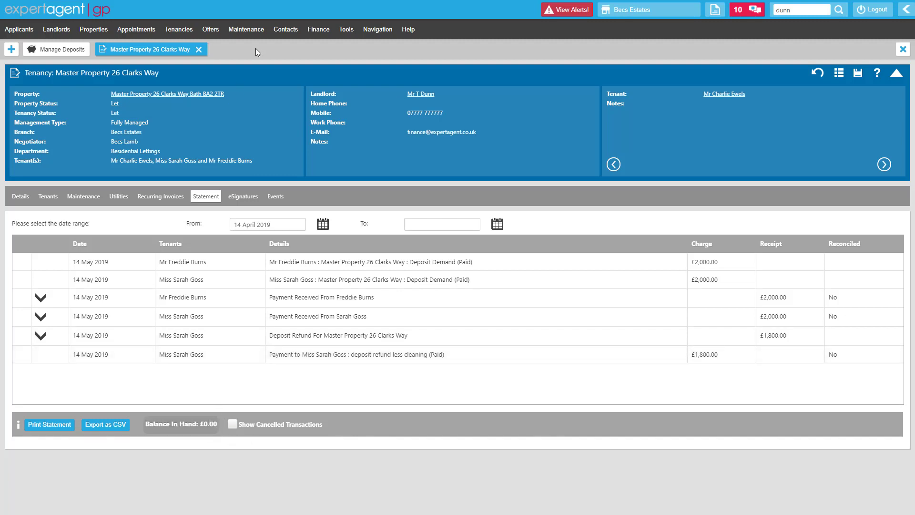
# Step: Run the Payments to Make report for payments authorised from 14 May 2019
pyautogui.click(319, 29)
pyautogui.moveTo(321, 125)
pyautogui.moveTo(396, 106)
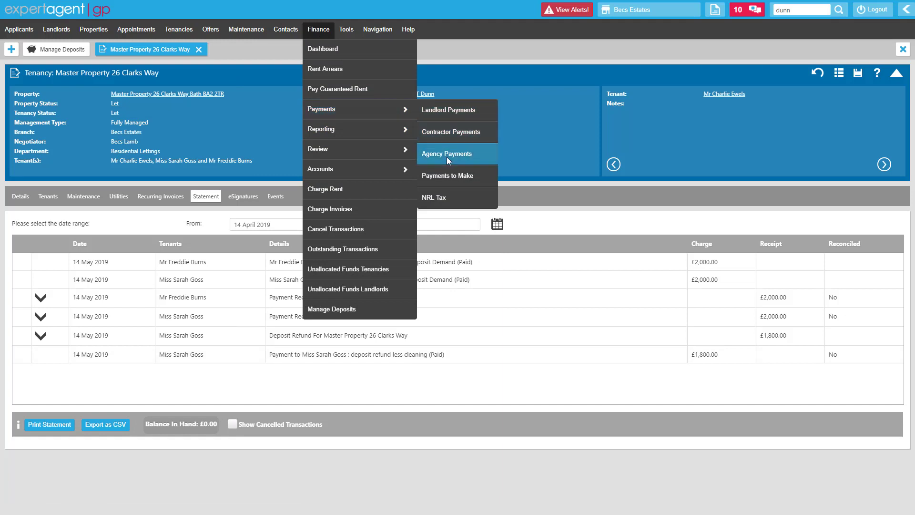
pyautogui.click(468, 177)
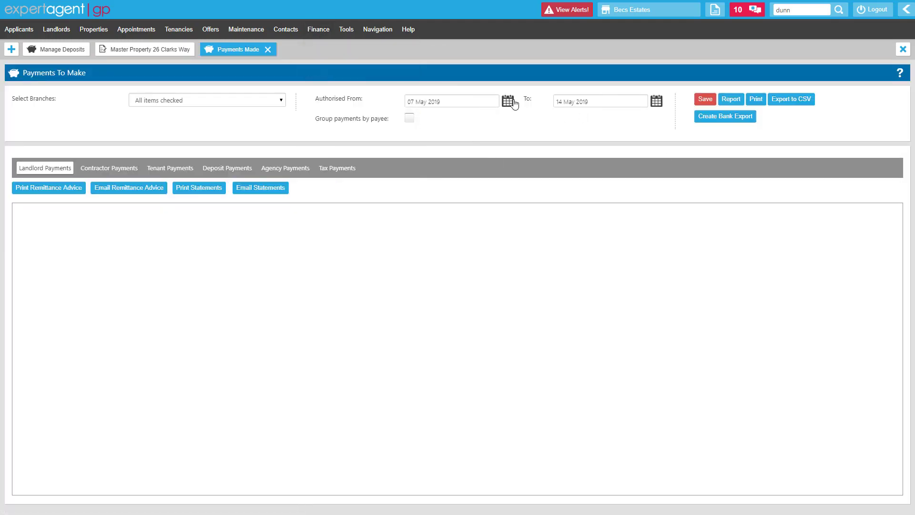
pyautogui.click(508, 101)
pyautogui.click(391, 189)
pyautogui.click(730, 99)
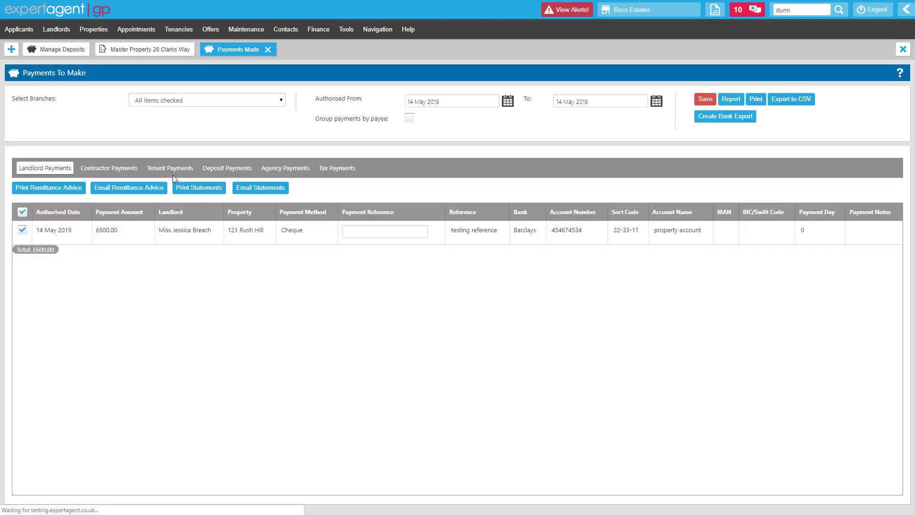
# Step: Review tenant, landlord and contractor payments, confirming the £1,800.00 tenant refund, then close the page
pyautogui.click(168, 169)
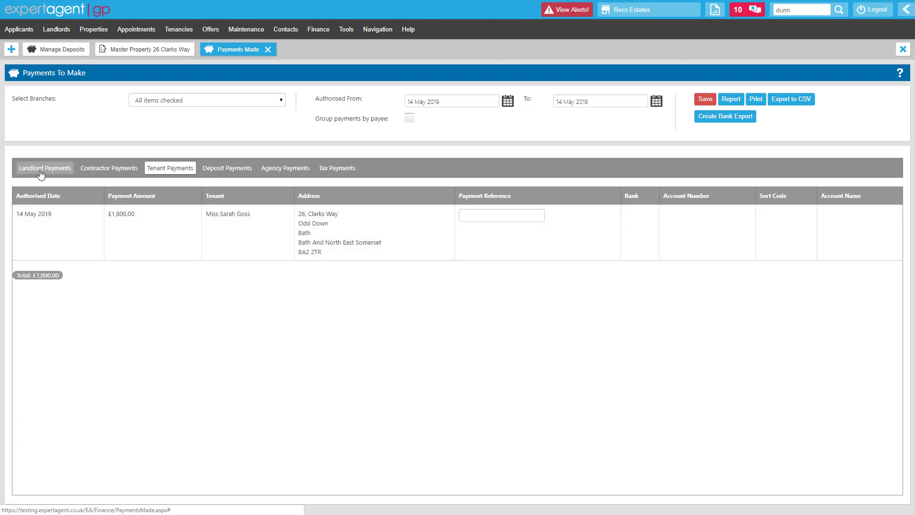
pyautogui.click(41, 174)
pyautogui.click(90, 172)
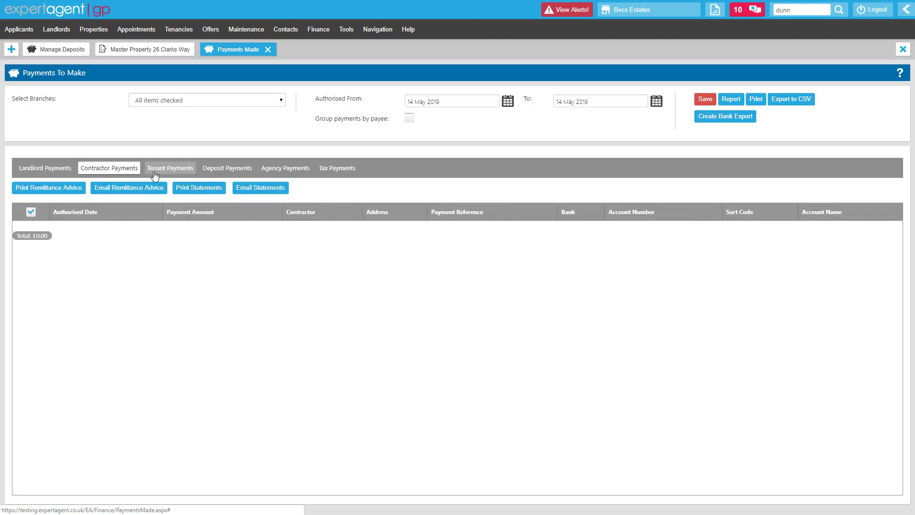
pyautogui.click(154, 175)
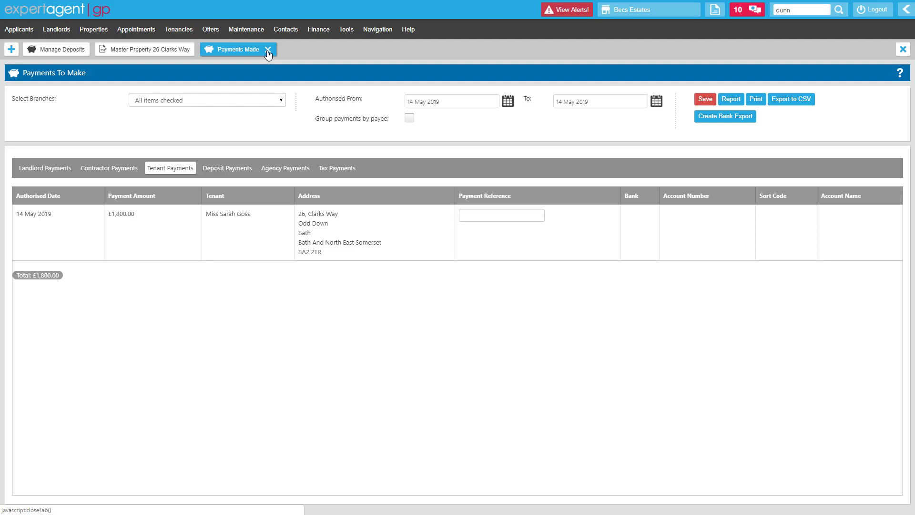
pyautogui.click(268, 50)
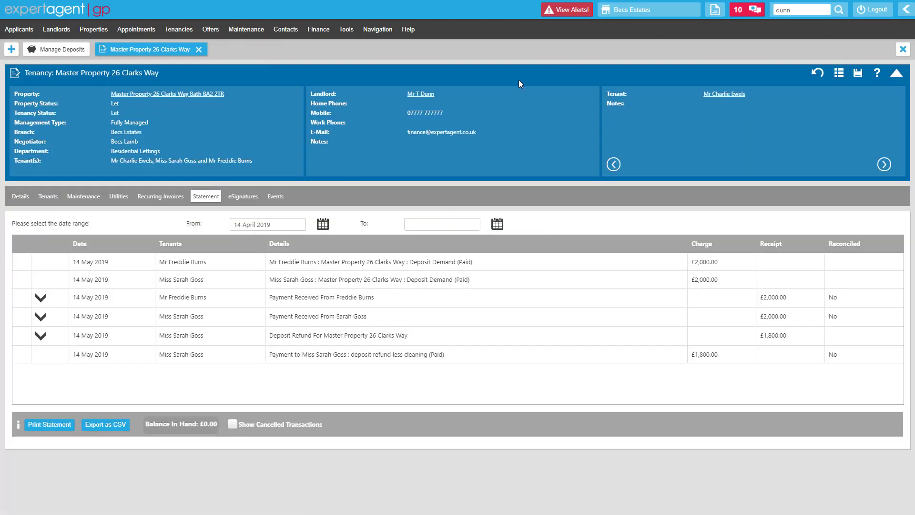
# Step: Open the landlord's statement and check the £200.00 Deposit Refund entry and deductions wording
pyautogui.click(423, 95)
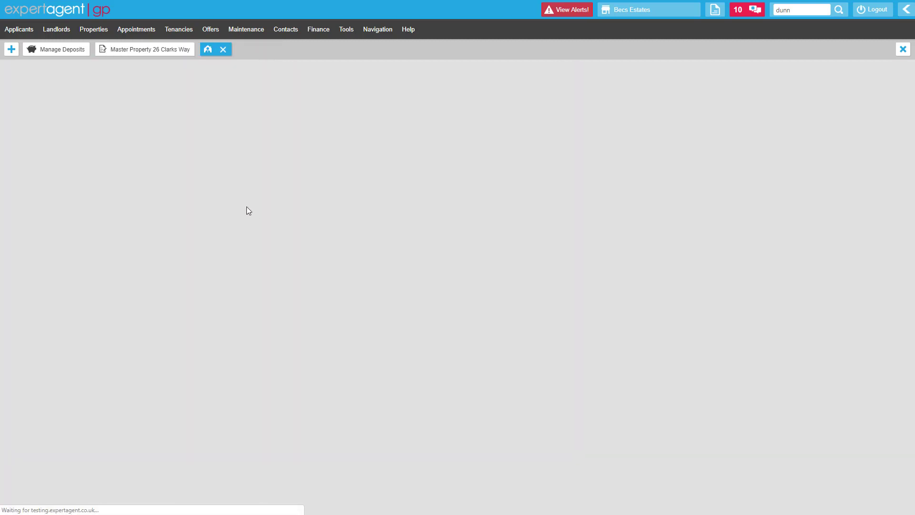
pyautogui.click(328, 197)
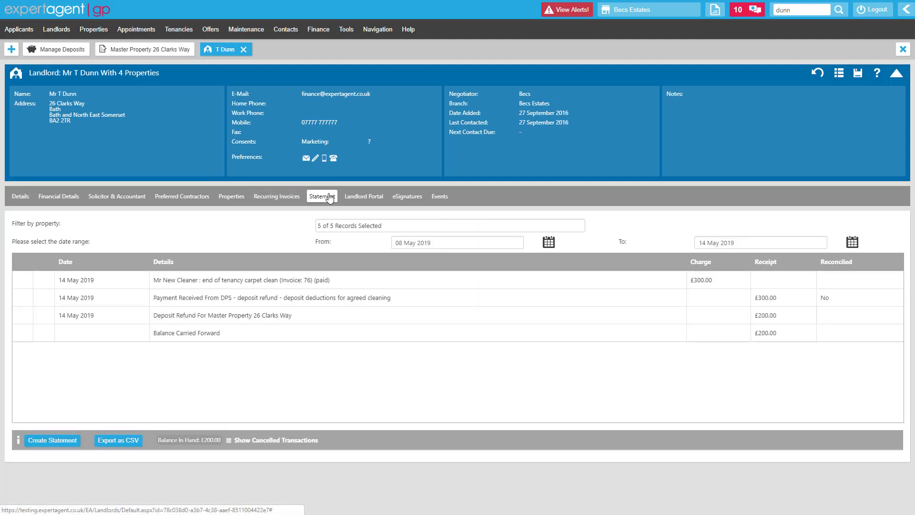
pyautogui.moveTo(163, 317); pyautogui.dragTo(273, 311)
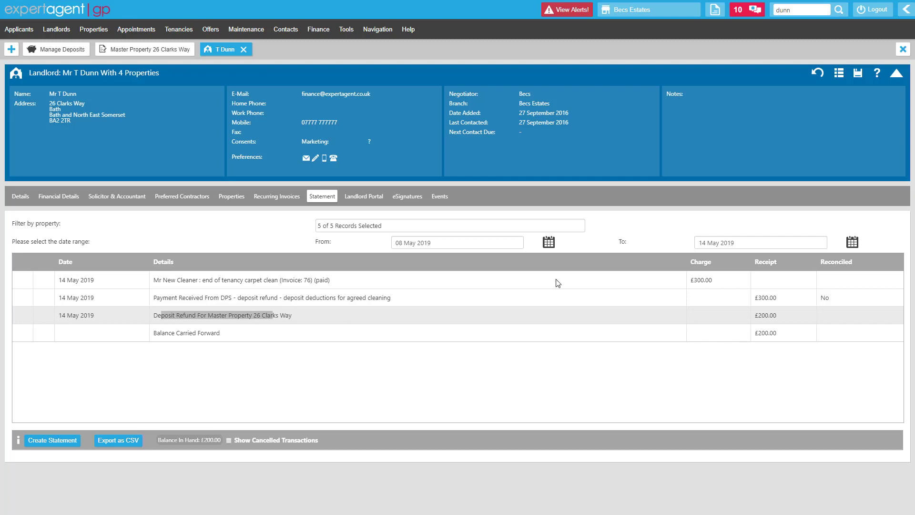
pyautogui.moveTo(774, 316); pyautogui.dragTo(756, 336)
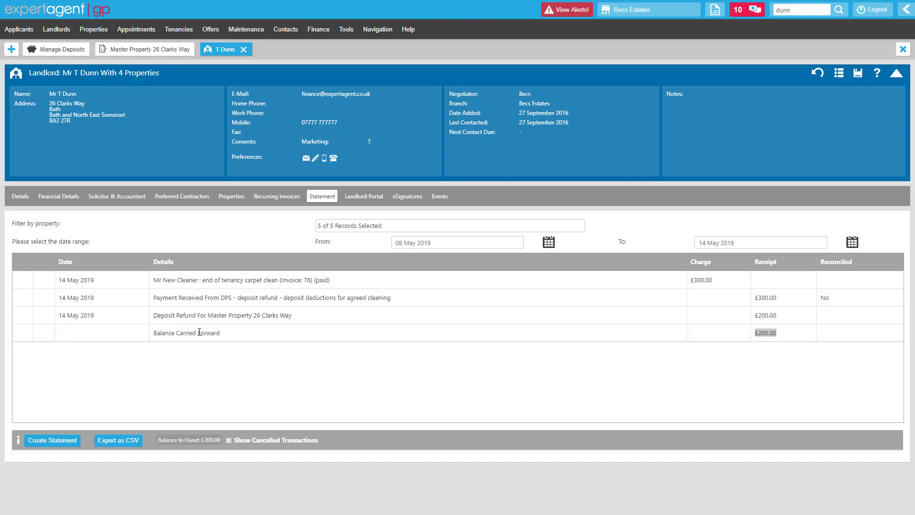
pyautogui.moveTo(317, 298); pyautogui.dragTo(354, 299)
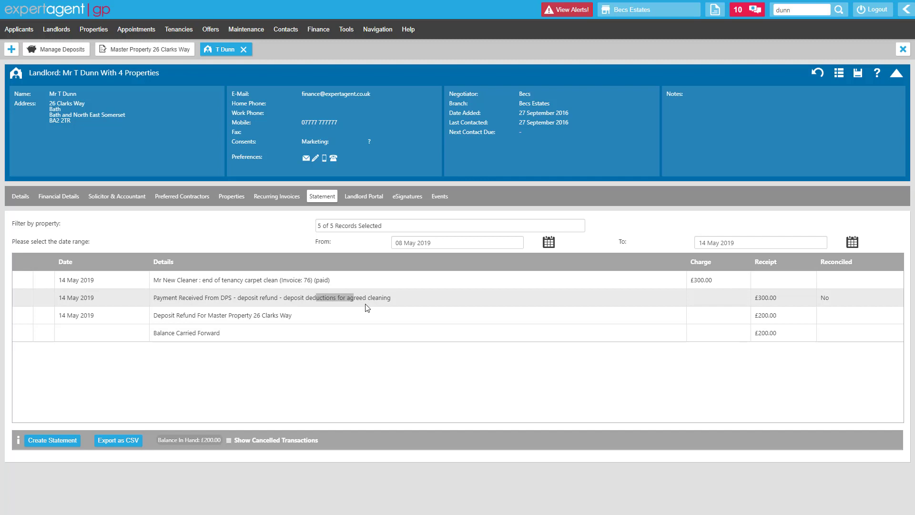
pyautogui.moveTo(234, 321); pyautogui.dragTo(283, 316)
pyautogui.click(317, 354)
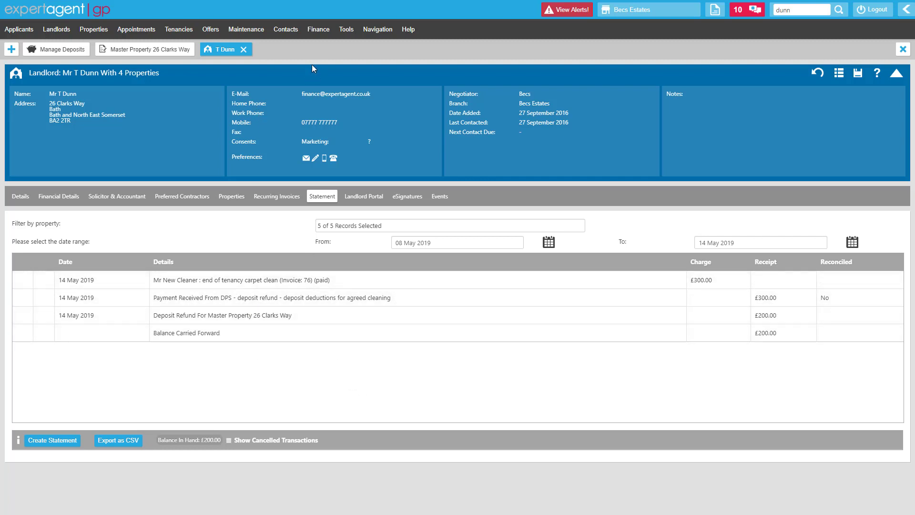
pyautogui.click(318, 30)
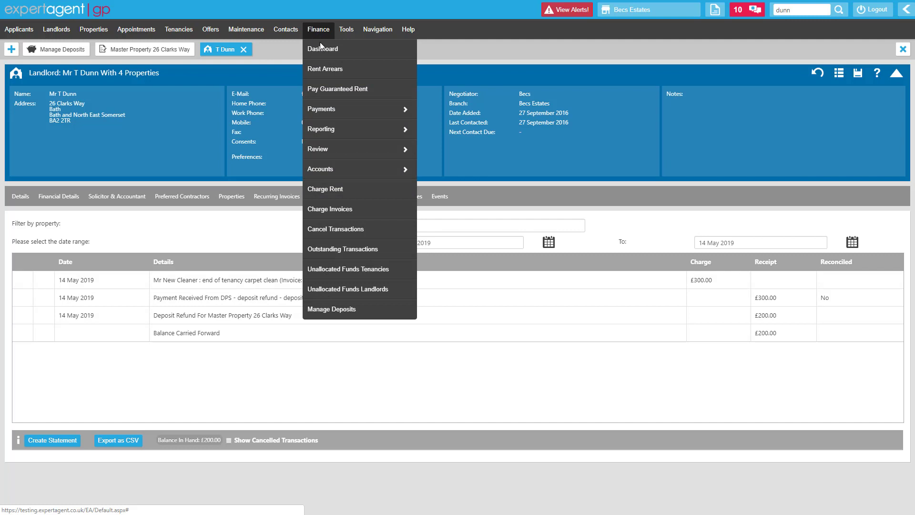
# Step: Set up a 2000 'Deposit refund' transfer from Barclays Bank PLC Deposits to Barclays Bank PLC Client
pyautogui.moveTo(337, 176)
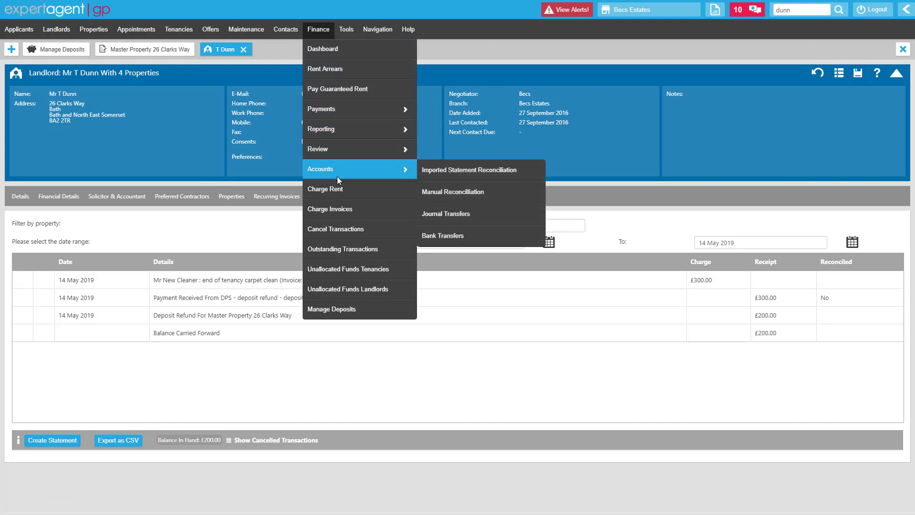
pyautogui.click(474, 235)
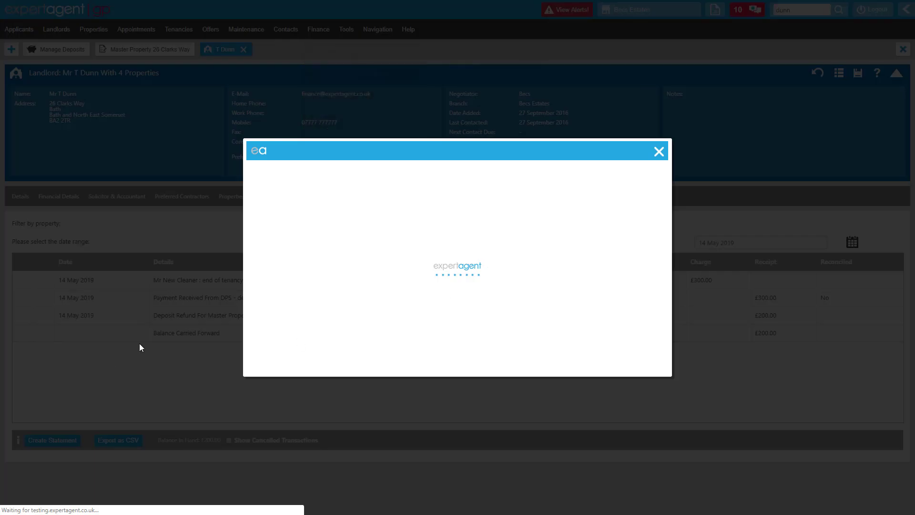
pyautogui.click(408, 202)
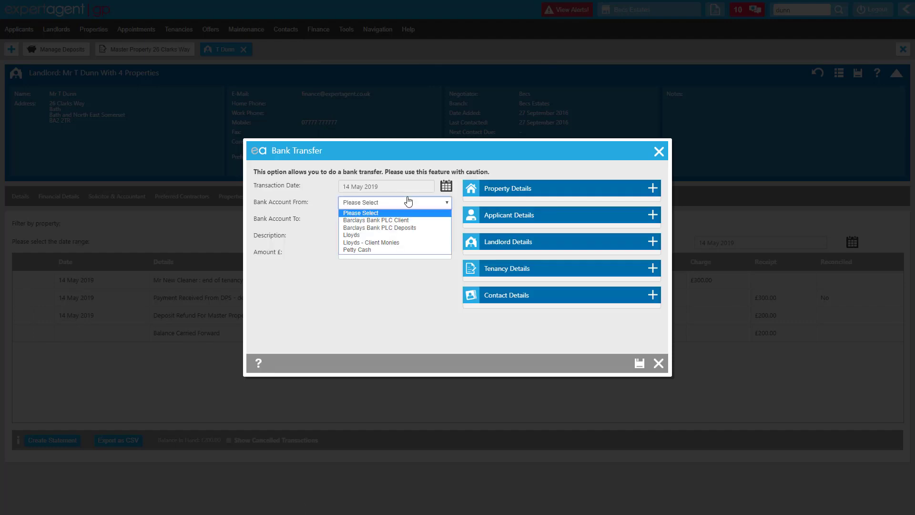
pyautogui.click(410, 228)
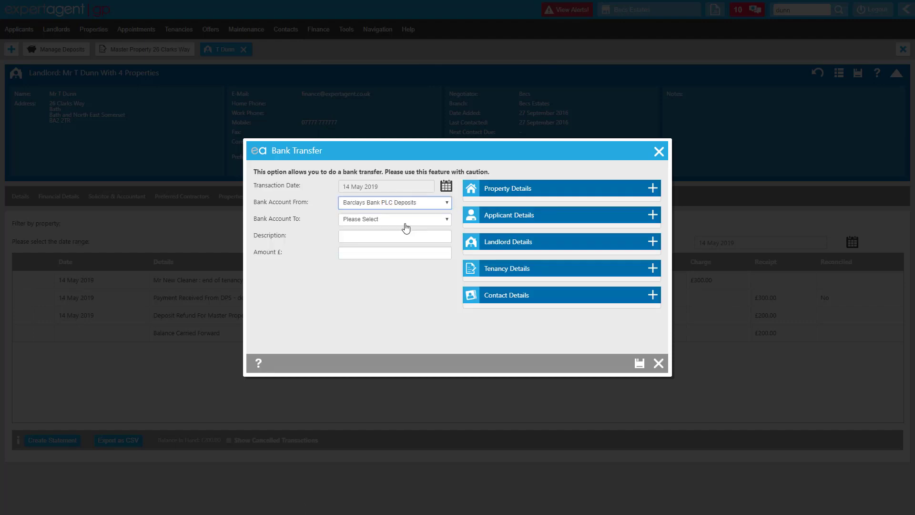
pyautogui.click(404, 219)
pyautogui.click(403, 237)
pyautogui.click(401, 236)
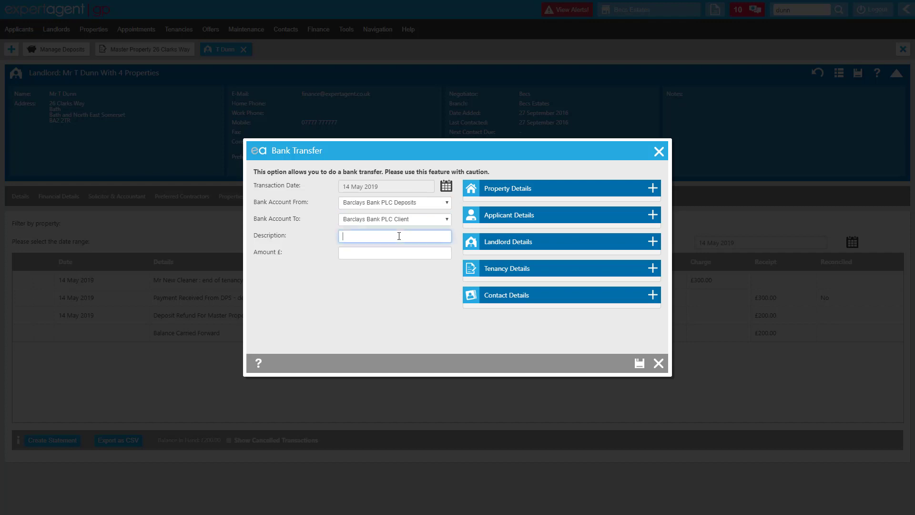
pyautogui.write('Deposit refund')
pyautogui.click(377, 254)
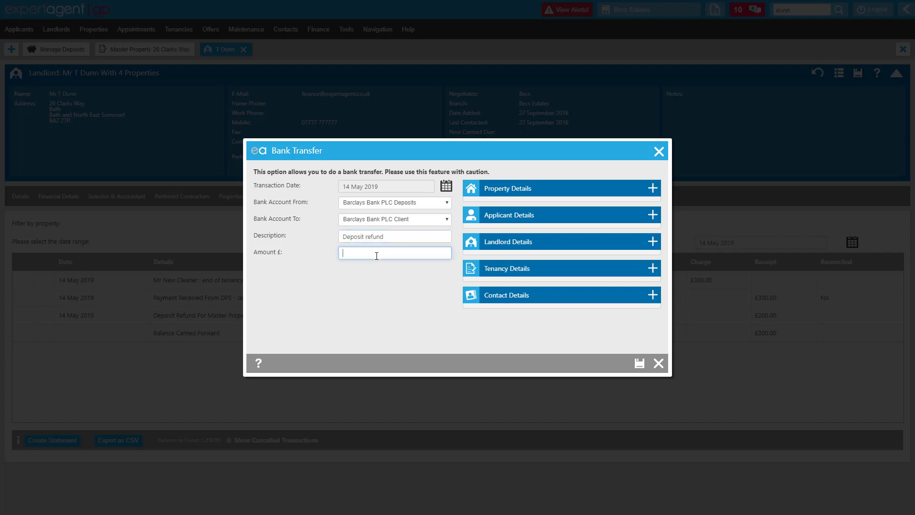
pyautogui.write('200')
# Step: Link the transfer to the Master Property 26 tenancy and its tenant applicant, then save
pyautogui.click(651, 269)
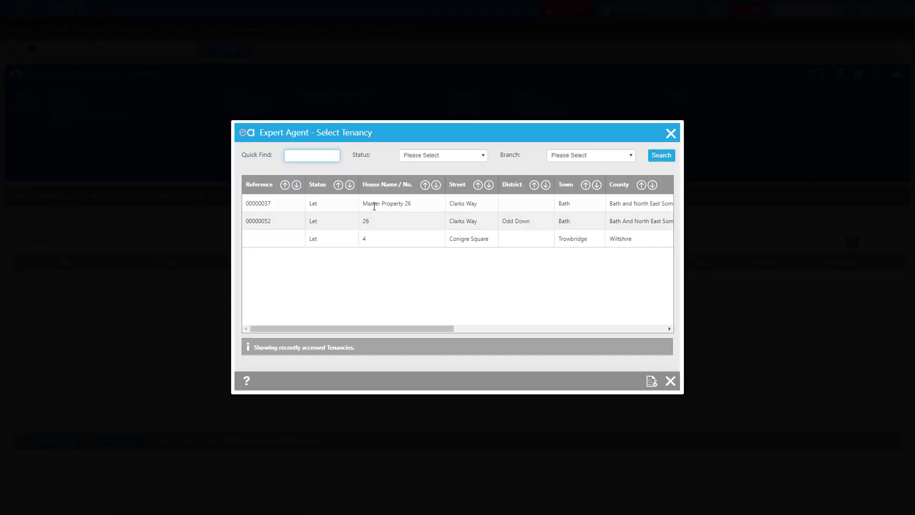
pyautogui.click(374, 206)
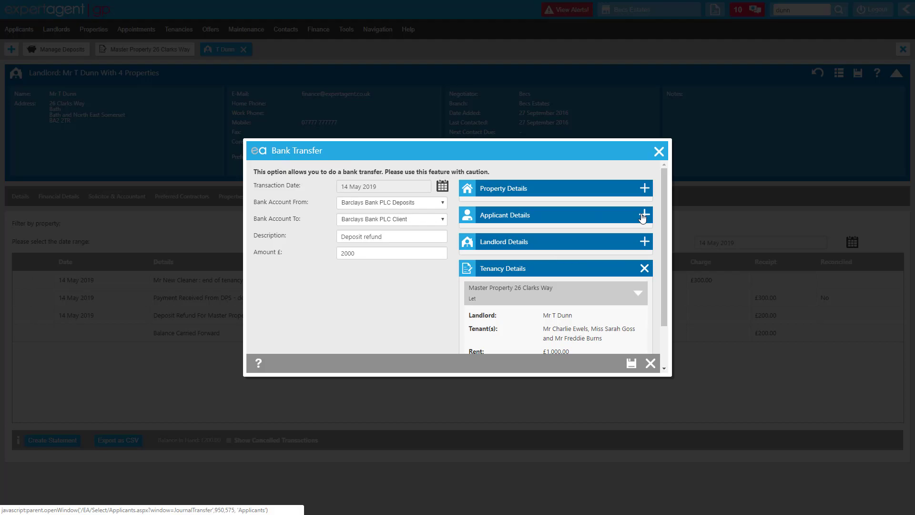
pyautogui.click(644, 215)
pyautogui.write('goss')
pyautogui.click(356, 212)
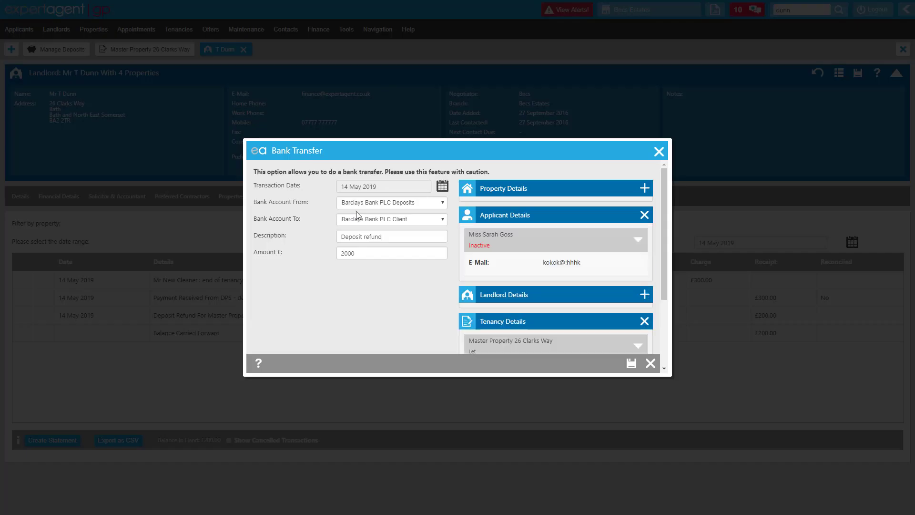
pyautogui.click(630, 368)
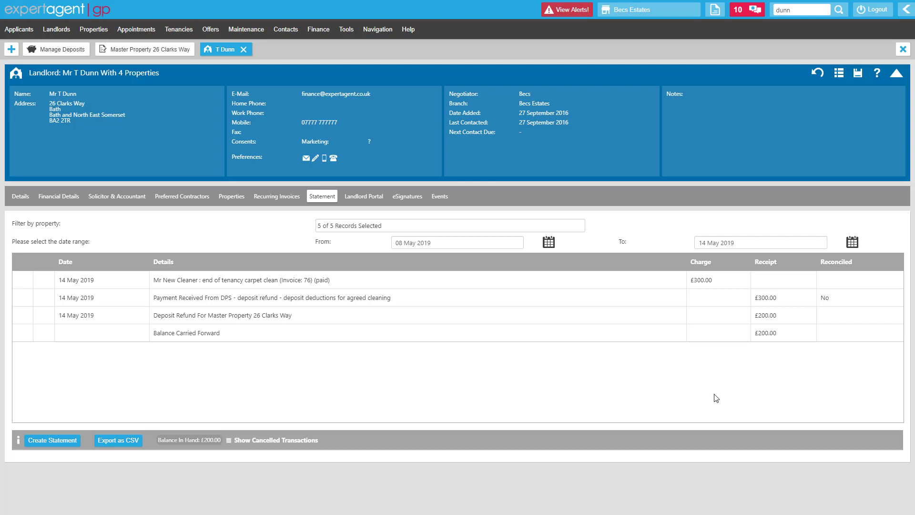
pyautogui.click(244, 50)
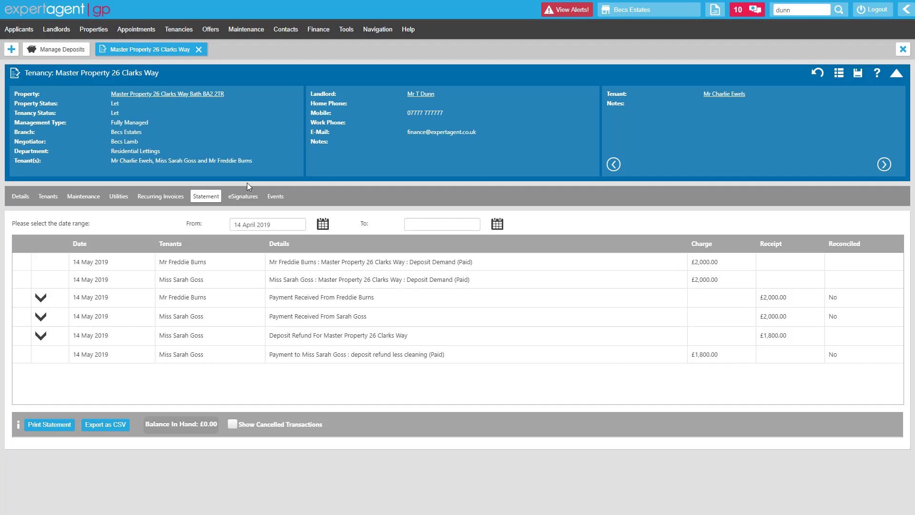
pyautogui.rightClick(324, 316)
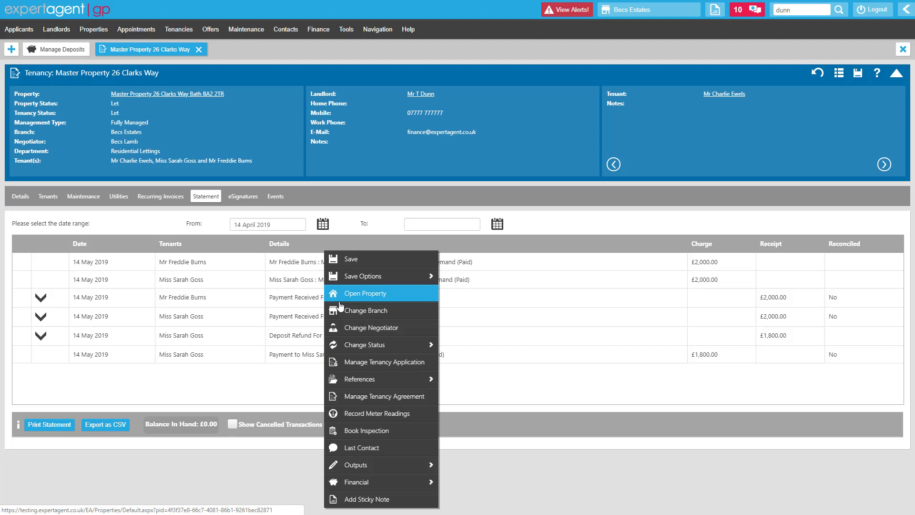
# Step: Begin renewing the tenancy as Fixed Term starting 27 May 2019 with rent 1020
pyautogui.moveTo(405, 344)
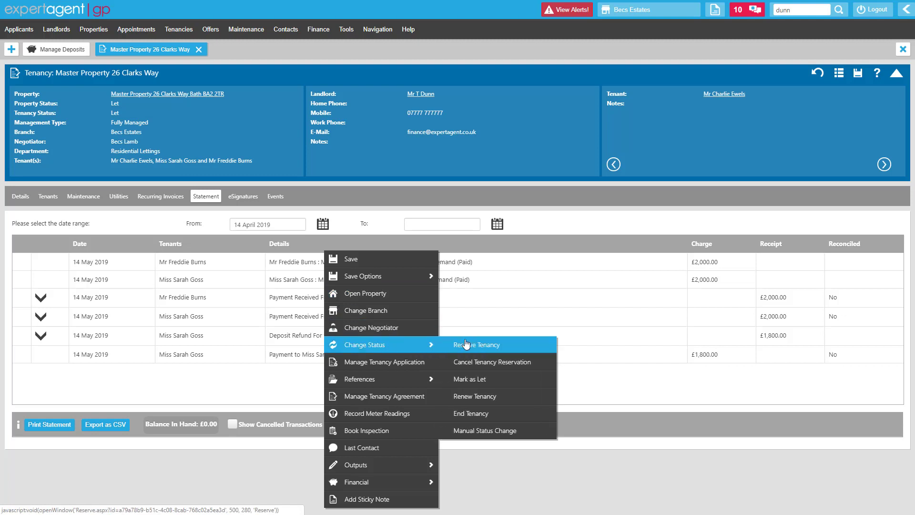
pyautogui.click(496, 398)
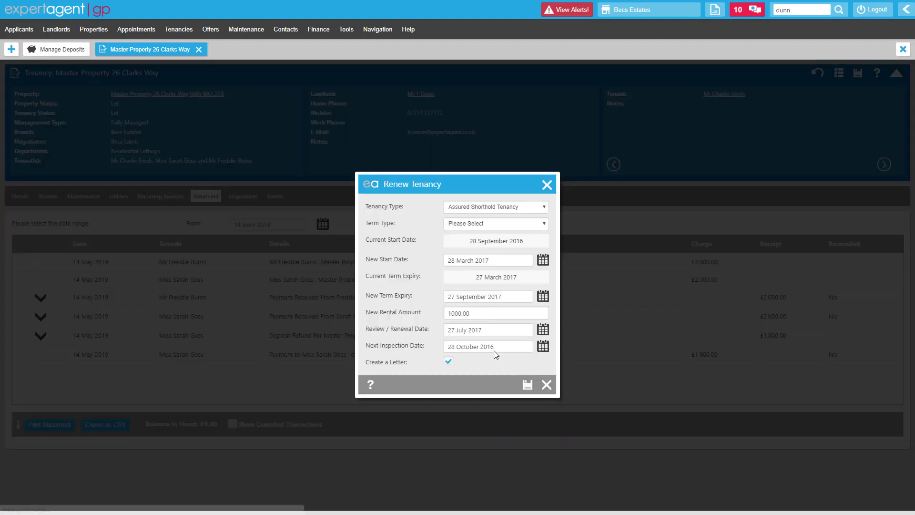
pyautogui.click(487, 222)
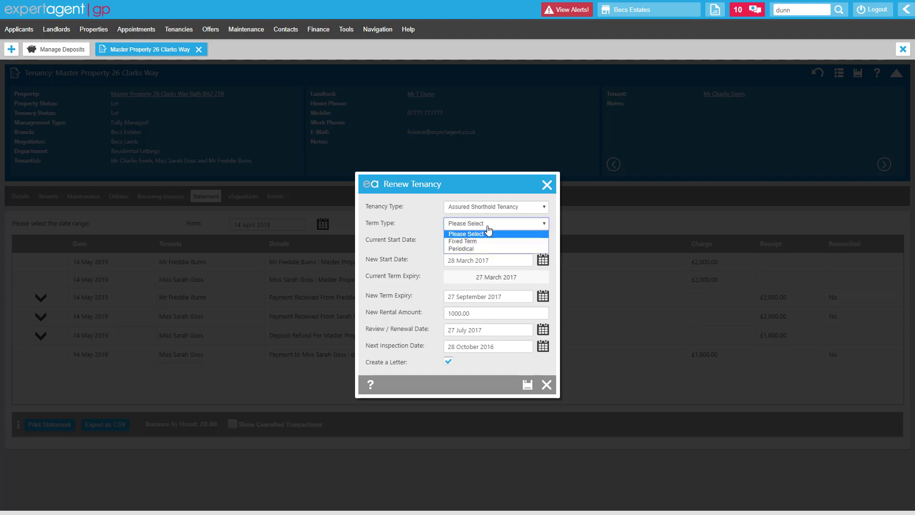
pyautogui.click(488, 242)
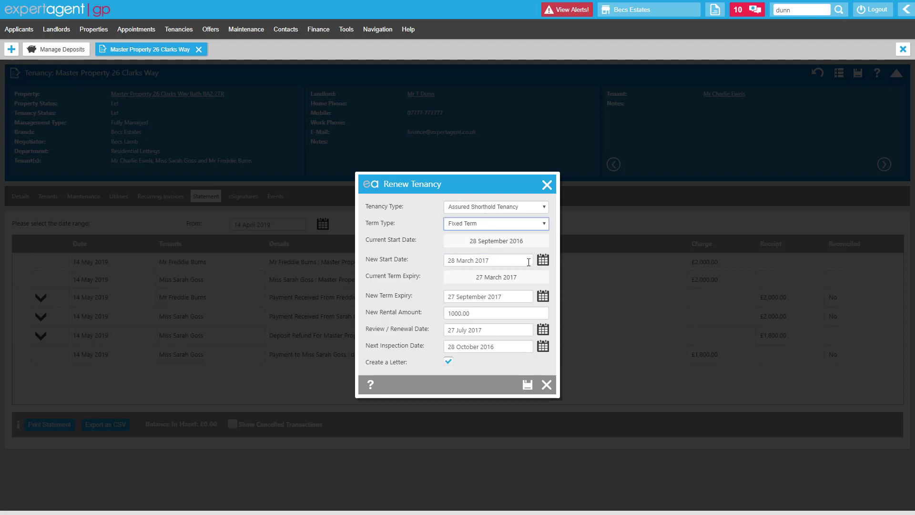
pyautogui.click(544, 263)
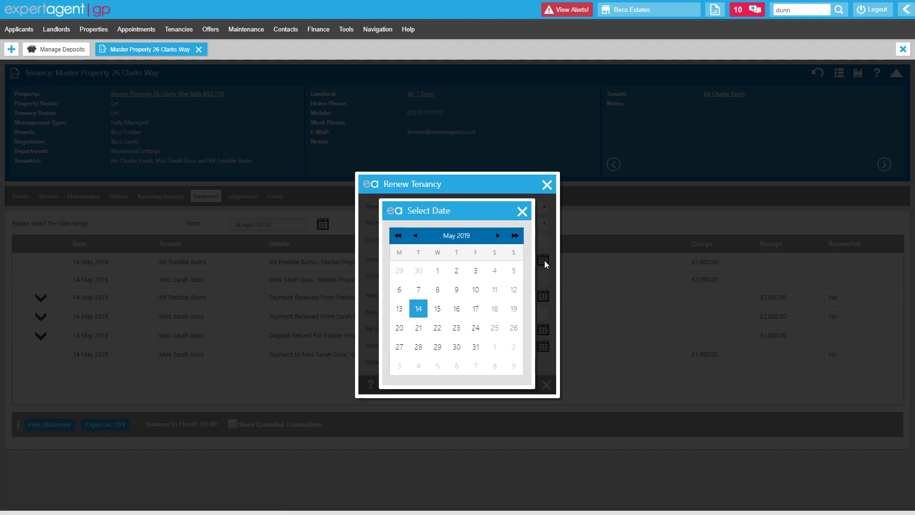
pyautogui.click(398, 347)
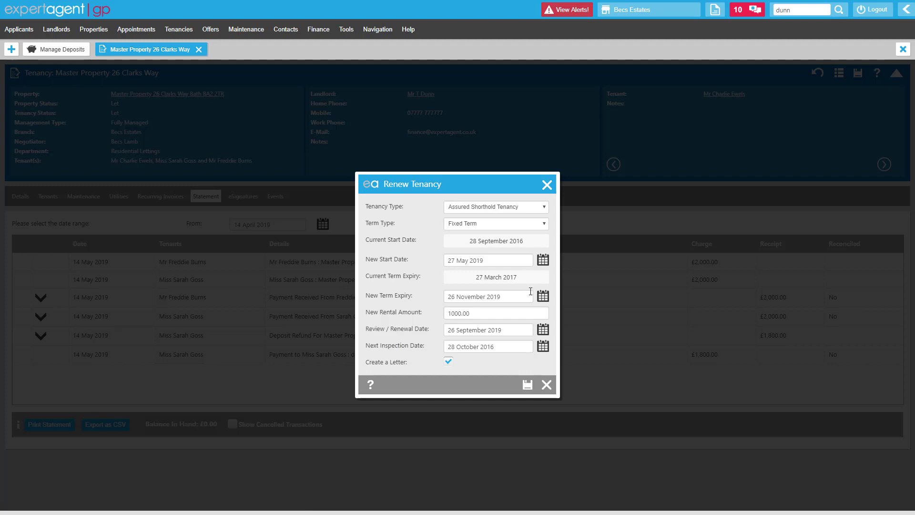
pyautogui.click(474, 311)
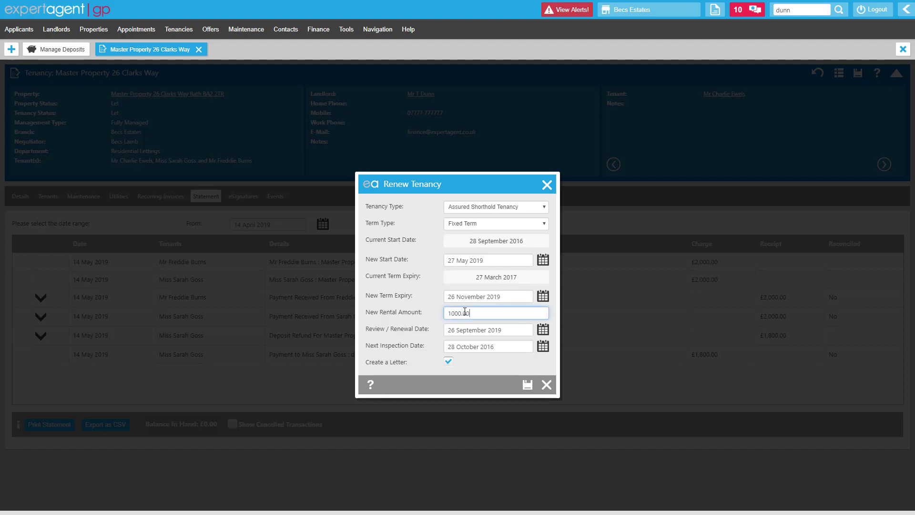
pyautogui.hotkey('ctrl', 'a')
pyautogui.write('102')
# Step: Set the next inspection to 27 June 2019 and save, accepting the 1176.92 deposit-limit warning
pyautogui.click(544, 346)
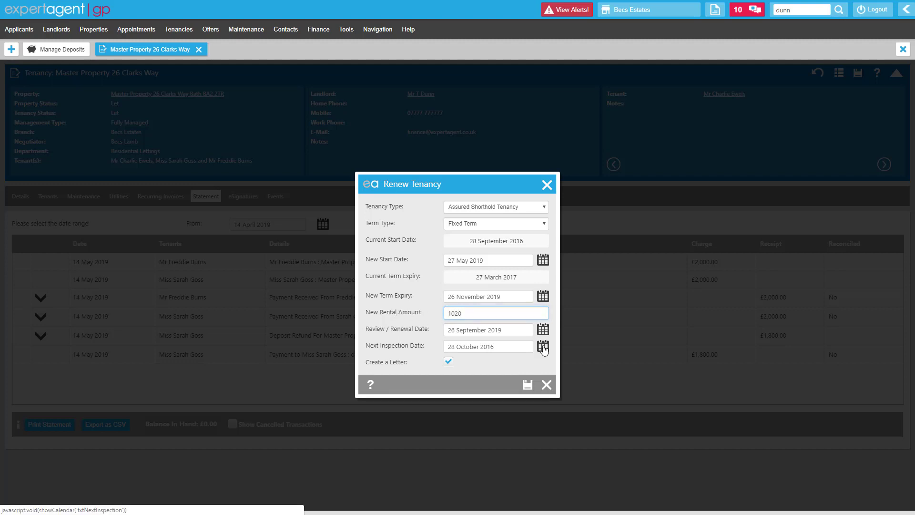
pyautogui.click(498, 236)
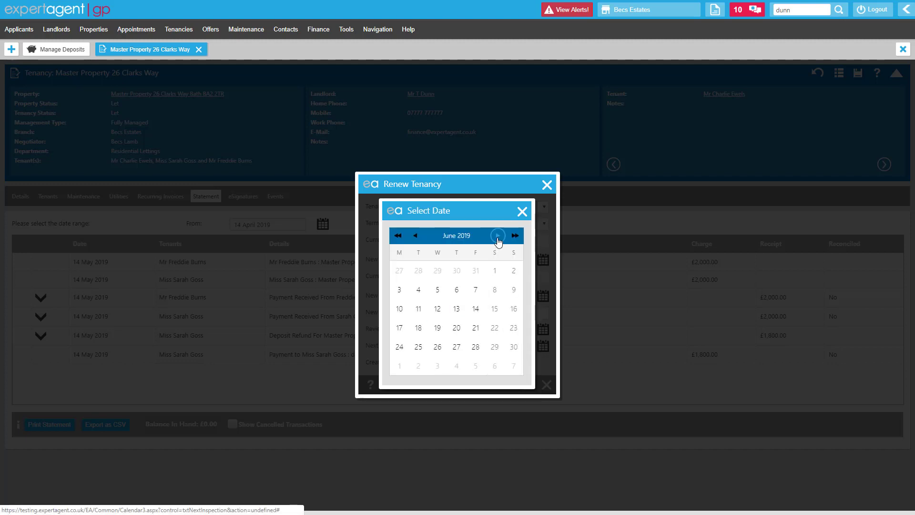
pyautogui.click(458, 352)
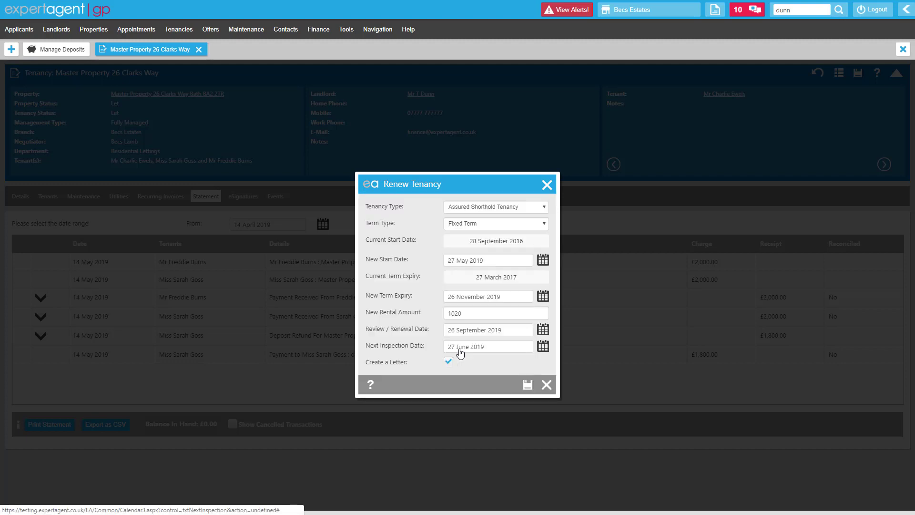
pyautogui.click(528, 385)
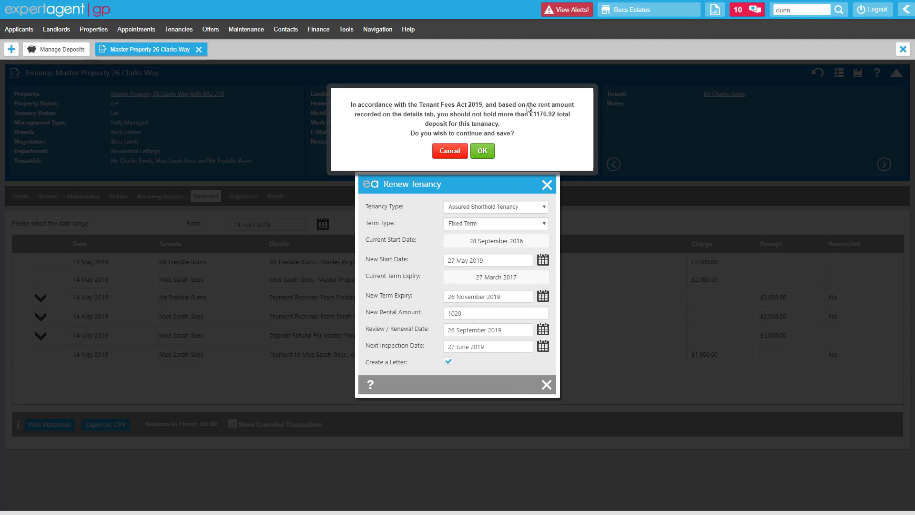
pyautogui.moveTo(533, 113); pyautogui.dragTo(557, 114)
pyautogui.click(557, 115)
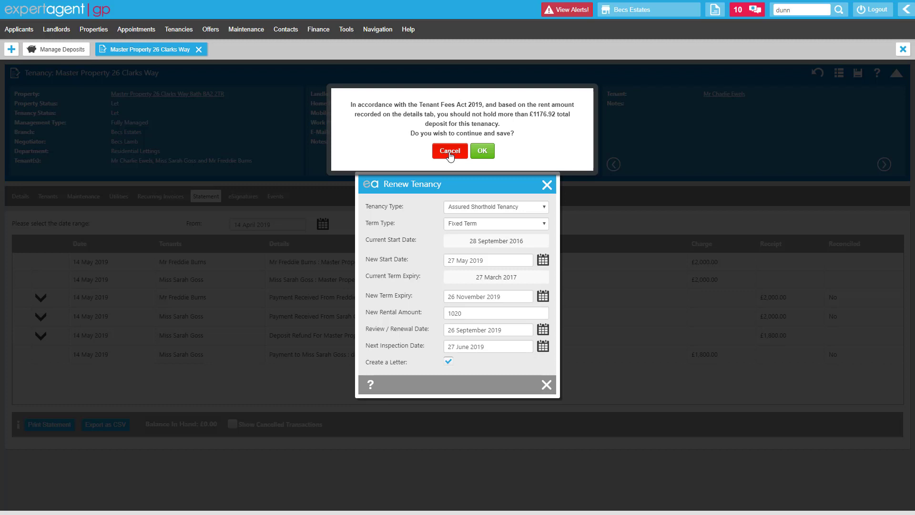
pyautogui.click(482, 151)
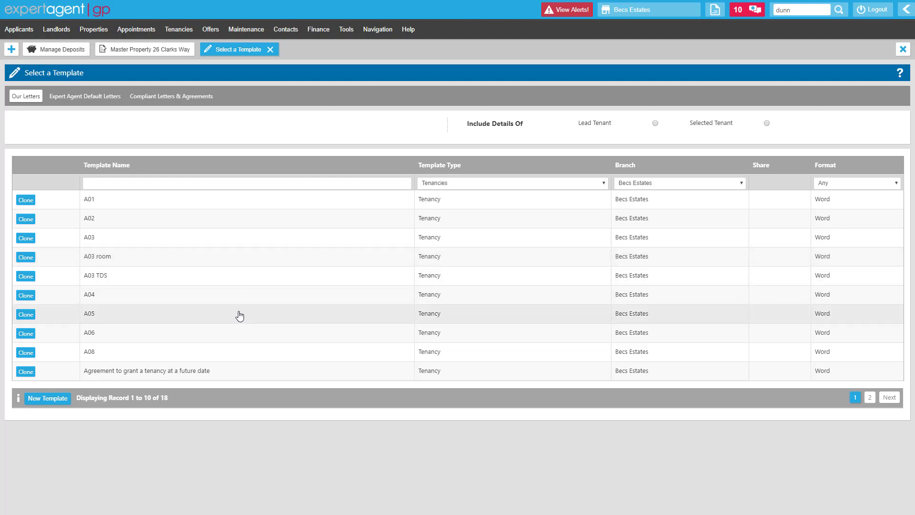
pyautogui.click(270, 51)
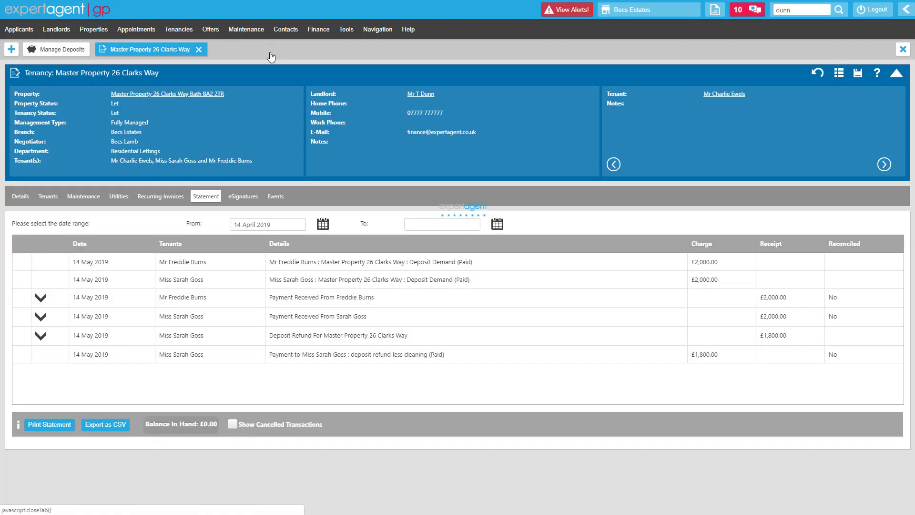
pyautogui.click(199, 50)
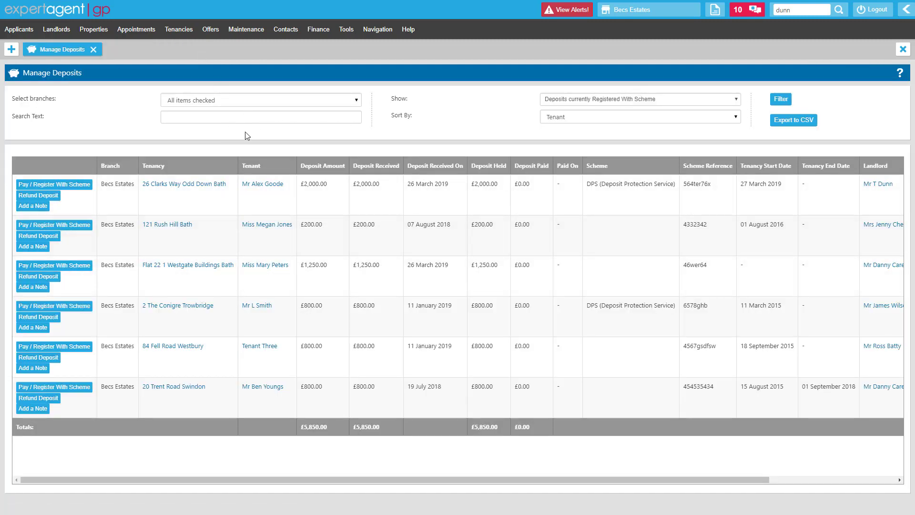
pyautogui.click(235, 117)
pyautogui.write('26 clar')
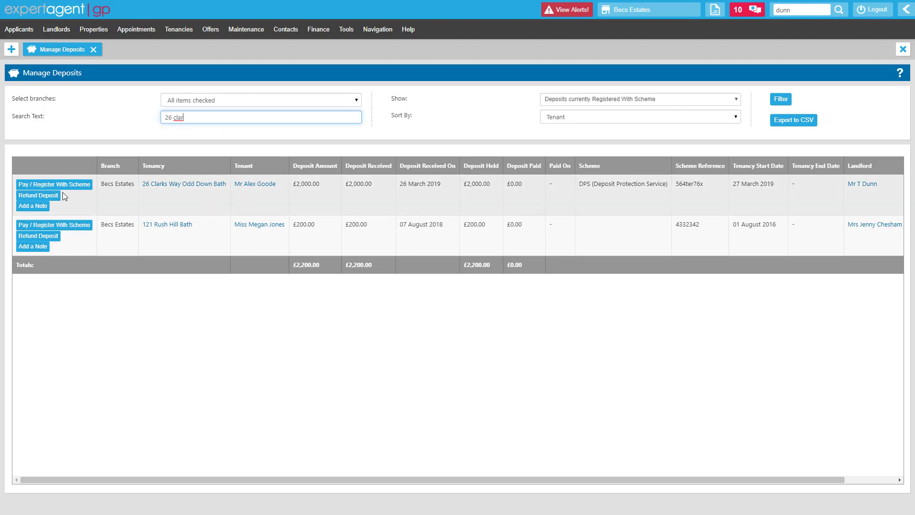
pyautogui.click(51, 200)
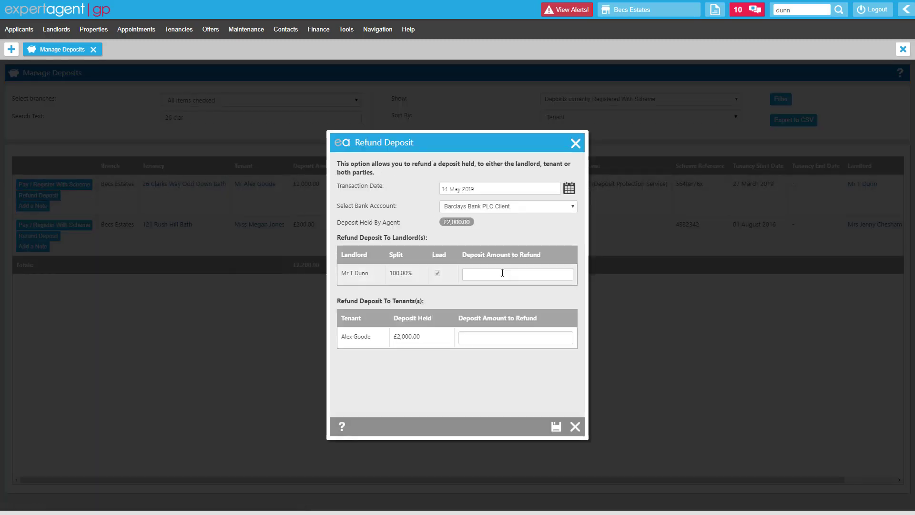
pyautogui.click(483, 341)
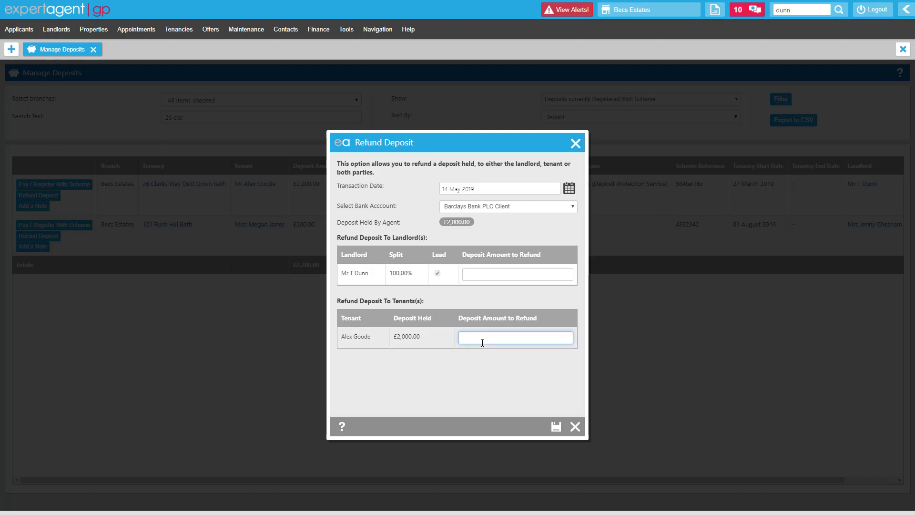
pyautogui.write('1000')
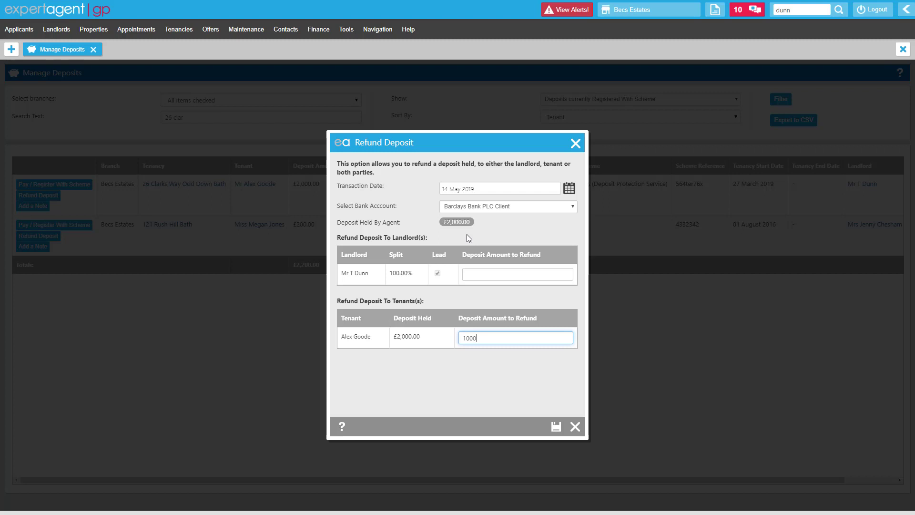
pyautogui.click(558, 427)
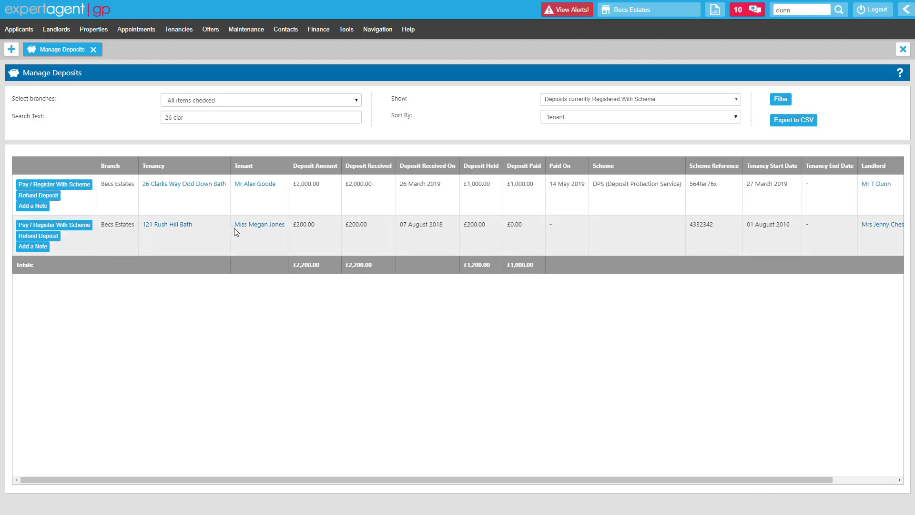
pyautogui.moveTo(483, 183); pyautogui.dragTo(468, 181)
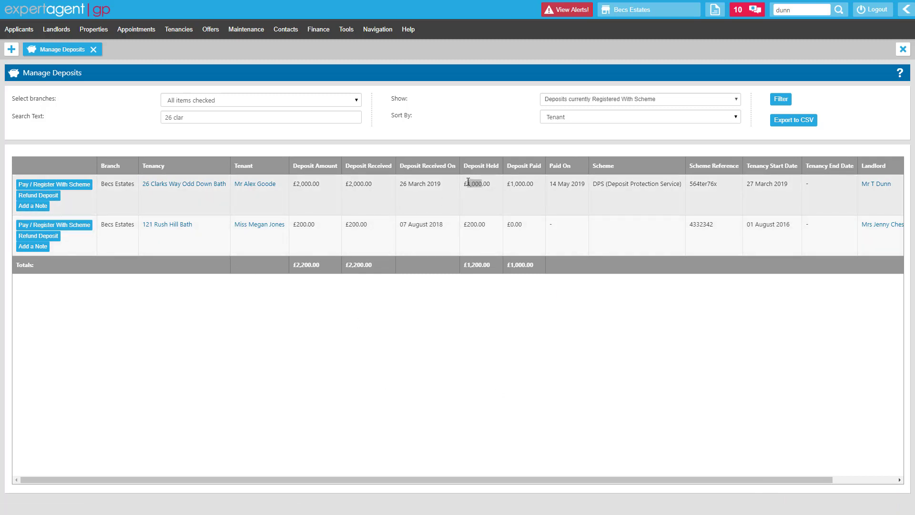
pyautogui.moveTo(527, 183); pyautogui.dragTo(509, 182)
pyautogui.click(184, 190)
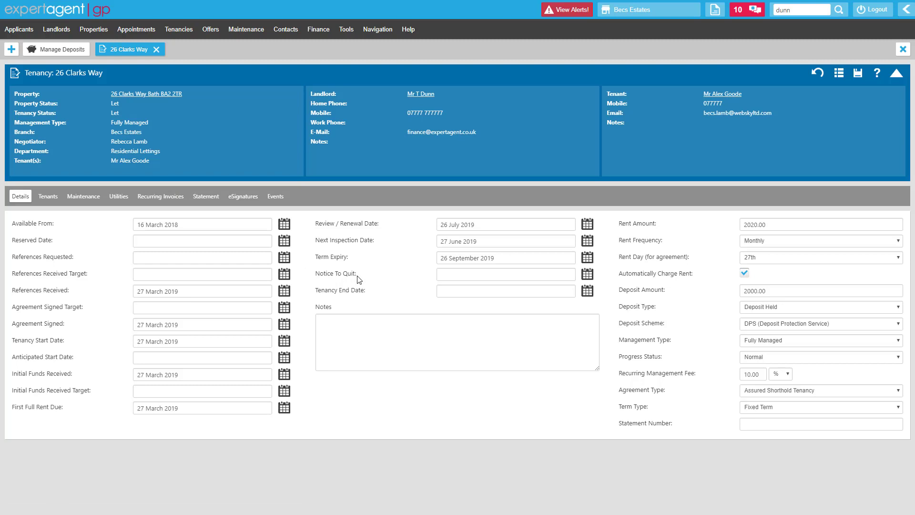
# Step: Issue a £1,000 tenant refund from Barclays Bank PLC Client, noted 'deposit refund from tenancy renewal'
pyautogui.rightClick(349, 253)
pyautogui.moveTo(406, 482)
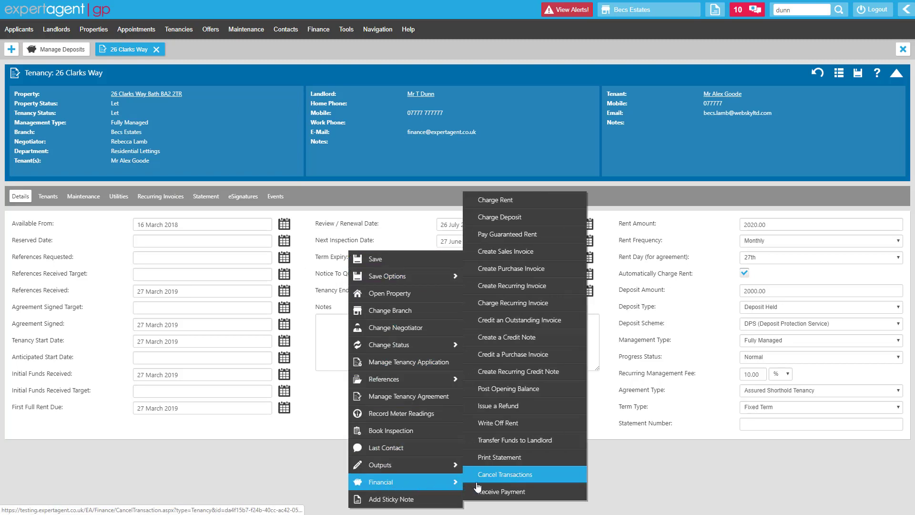
pyautogui.click(532, 414)
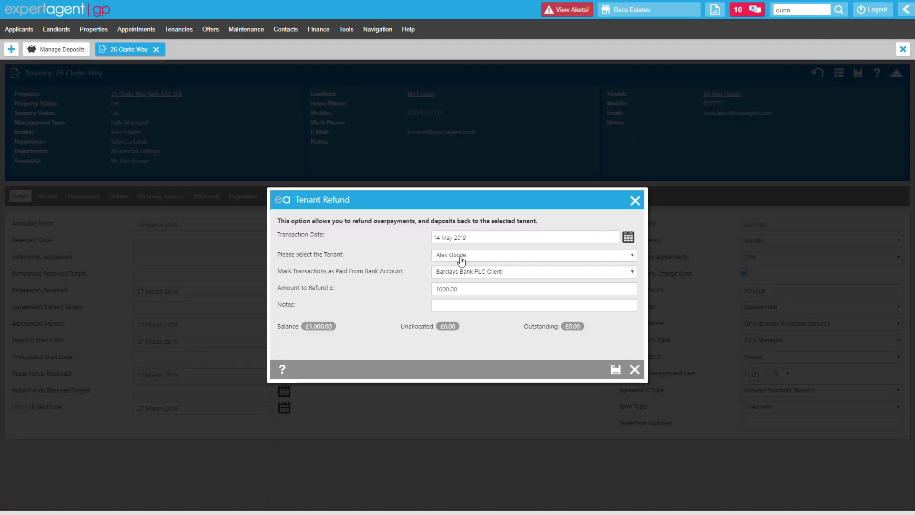
pyautogui.click(488, 304)
pyautogui.write('de')
pyautogui.write('psosit ref')
pyautogui.write('und')
pyautogui.rightClick(441, 306)
pyautogui.click(460, 313)
pyautogui.write('from ')
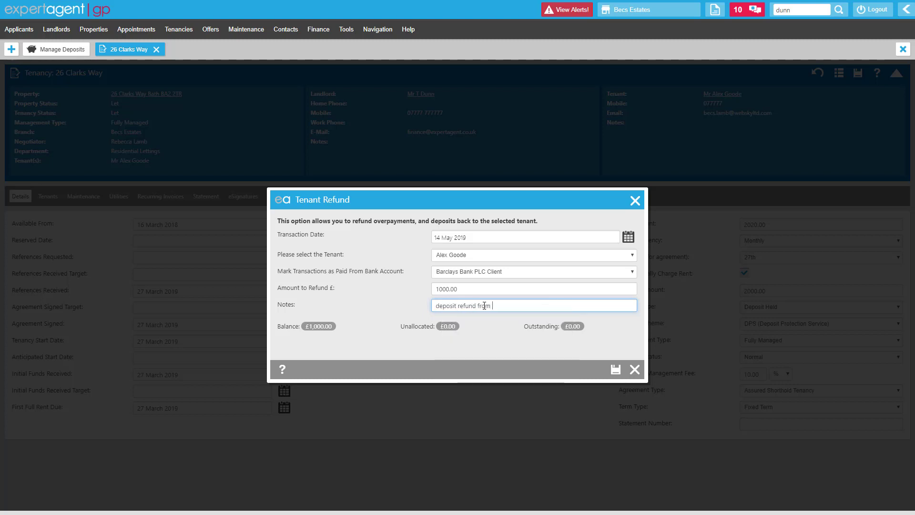
pyautogui.write('tenancy renewal')
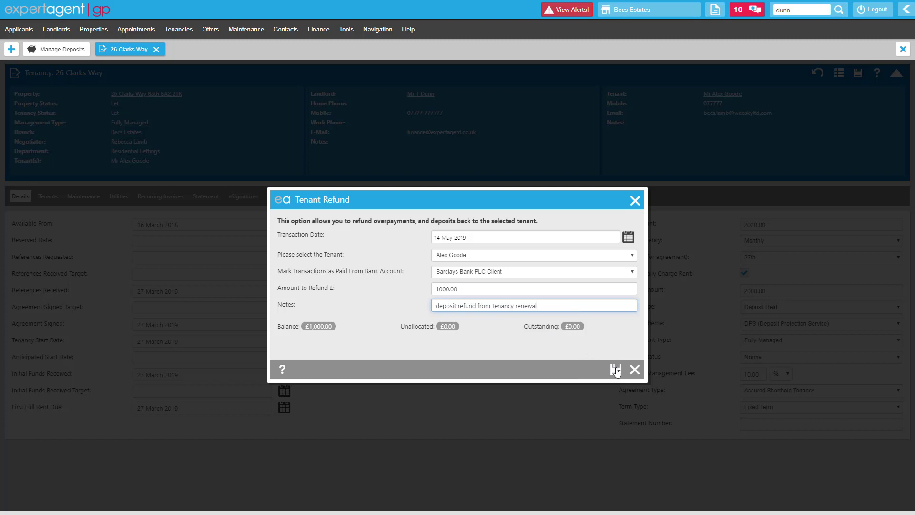
pyautogui.click(615, 369)
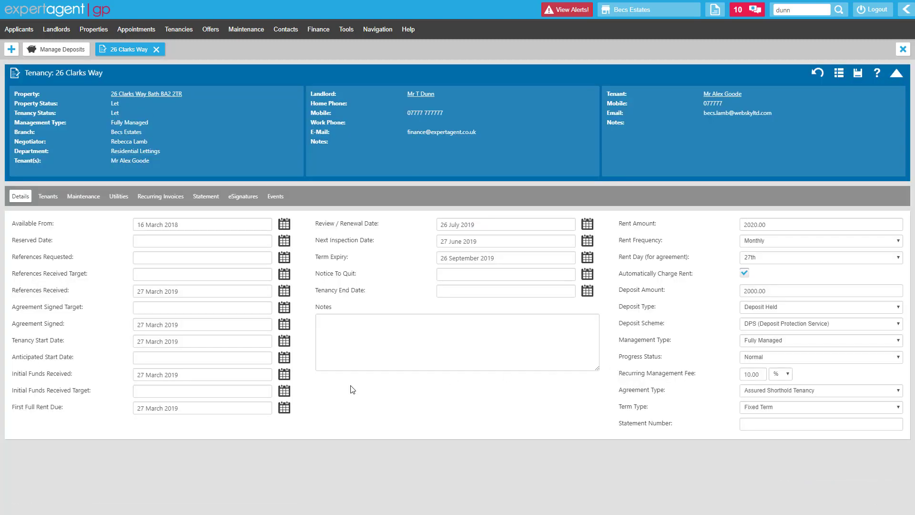
# Step: Check the refund on the statement, then change the tenancy's Deposit Amount to 1000 and save
pyautogui.click(206, 196)
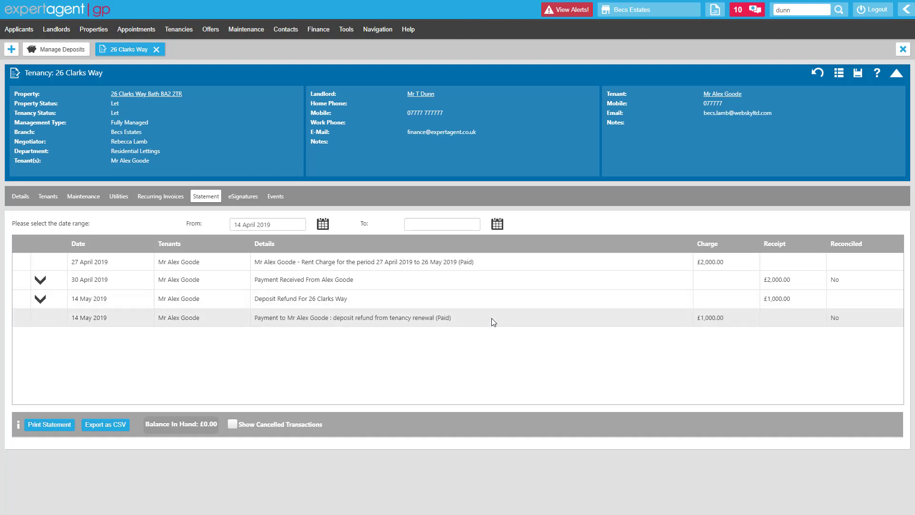
pyautogui.click(21, 195)
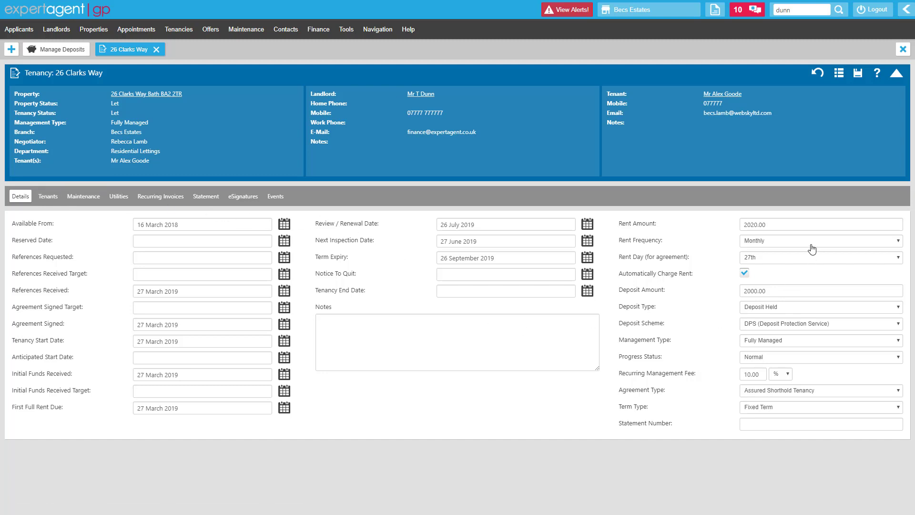
pyautogui.doubleClick(765, 292)
pyautogui.write('1000')
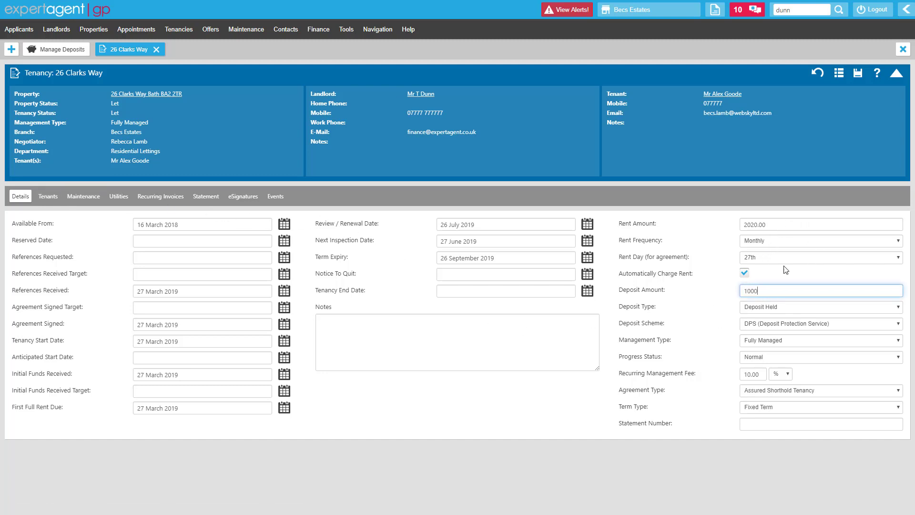
pyautogui.click(859, 74)
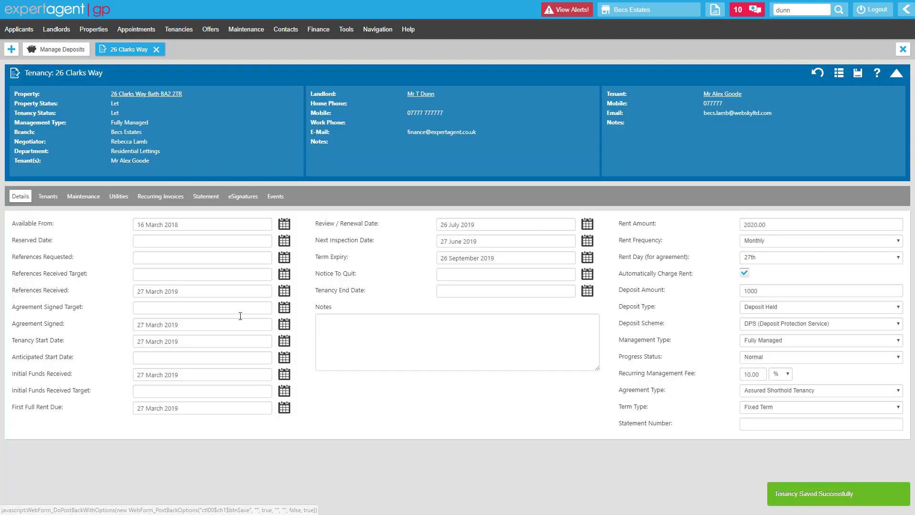
# Step: Edit the tenant's deposit to 1000 on the Tenants tab and save
pyautogui.click(48, 196)
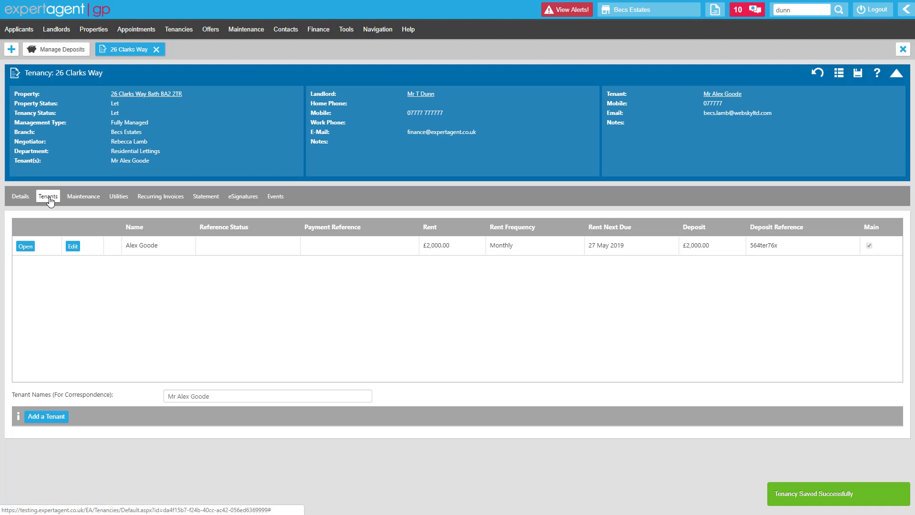
pyautogui.click(73, 247)
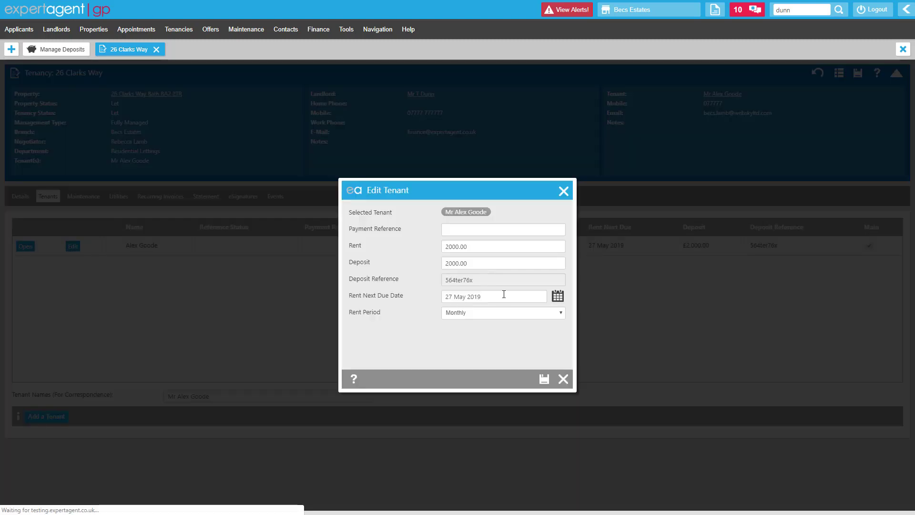
pyautogui.doubleClick(458, 263)
pyautogui.write('1000')
pyautogui.click(544, 379)
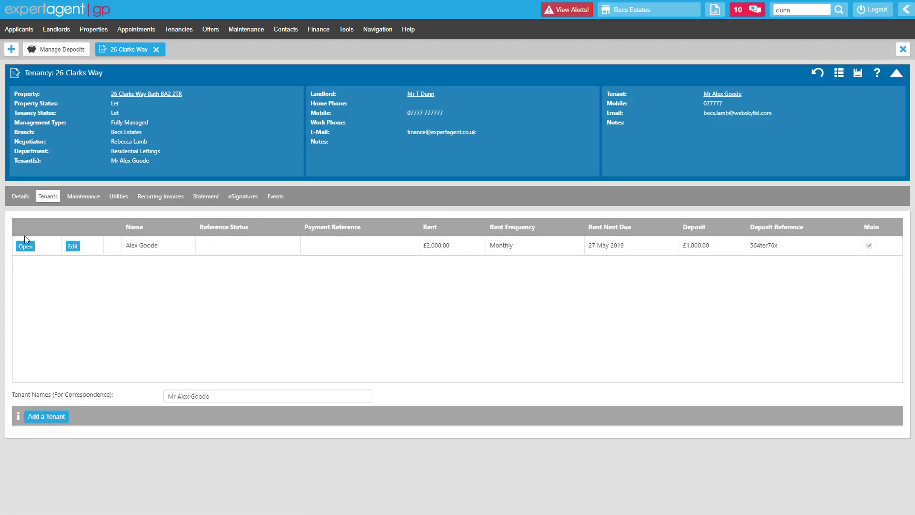
pyautogui.click(18, 203)
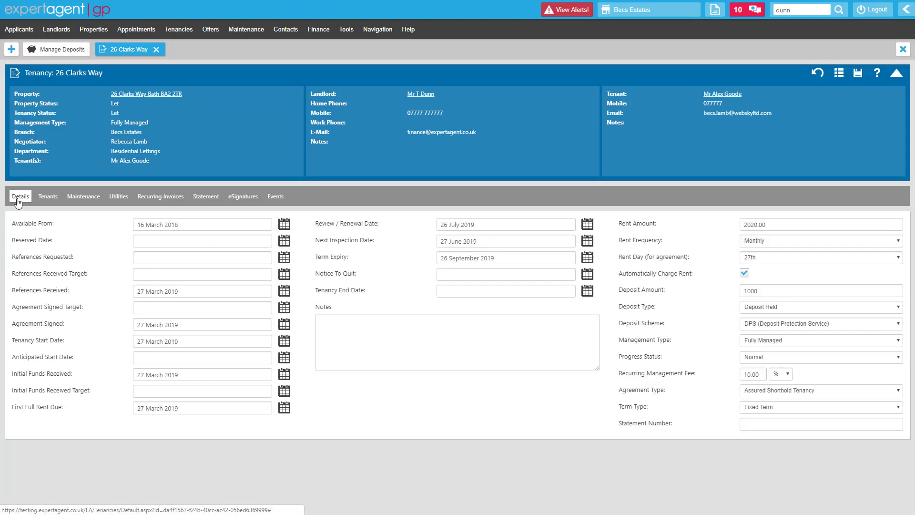